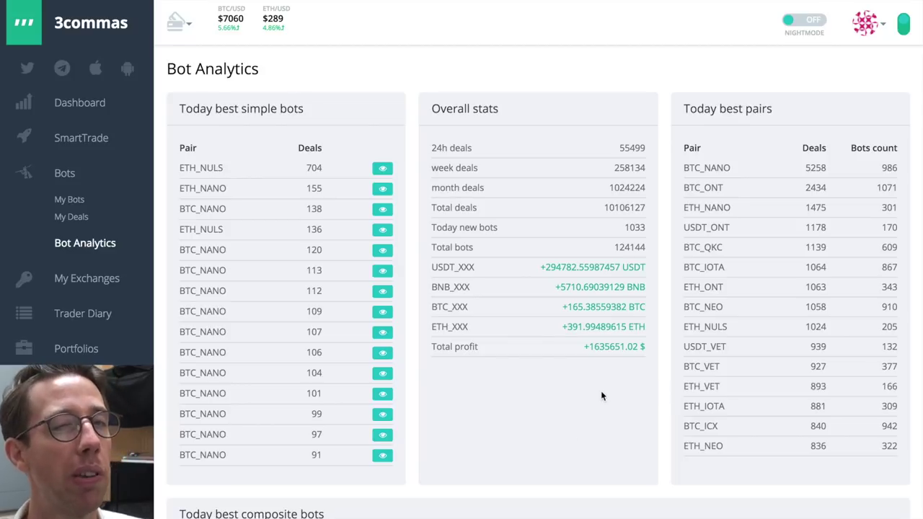
Step: Open the top ETH_NULS simple bot's settings as a new Binance bot form, then open a new browser tab
scroll(534, 447, down, 4)
scroll(534, 448, down, 2)
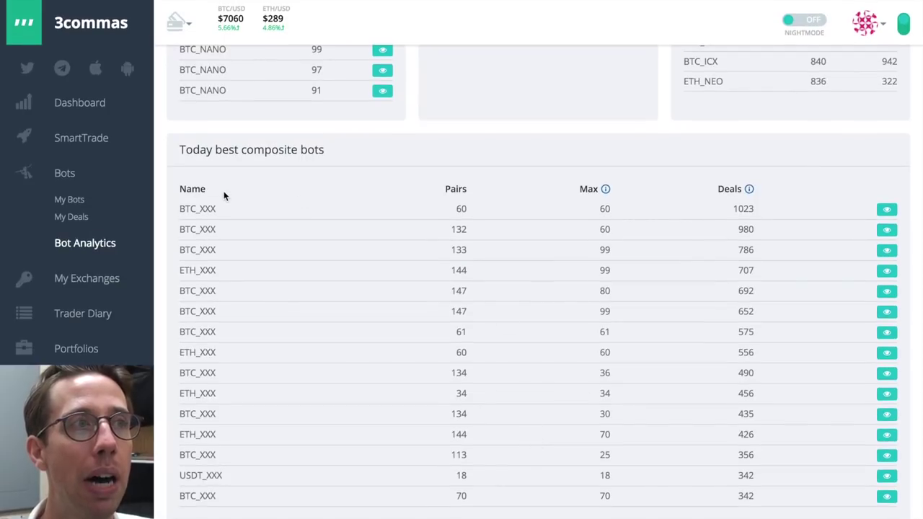
scroll(307, 201, up, 6)
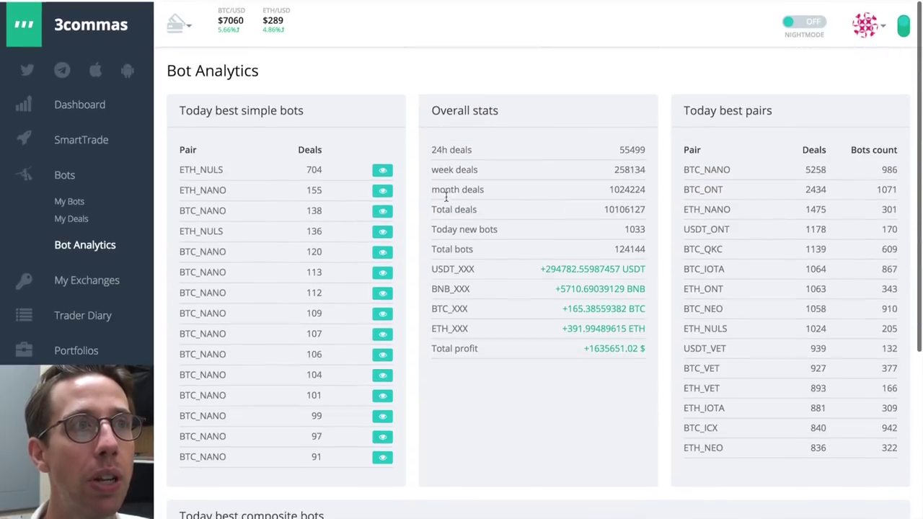
click(382, 168)
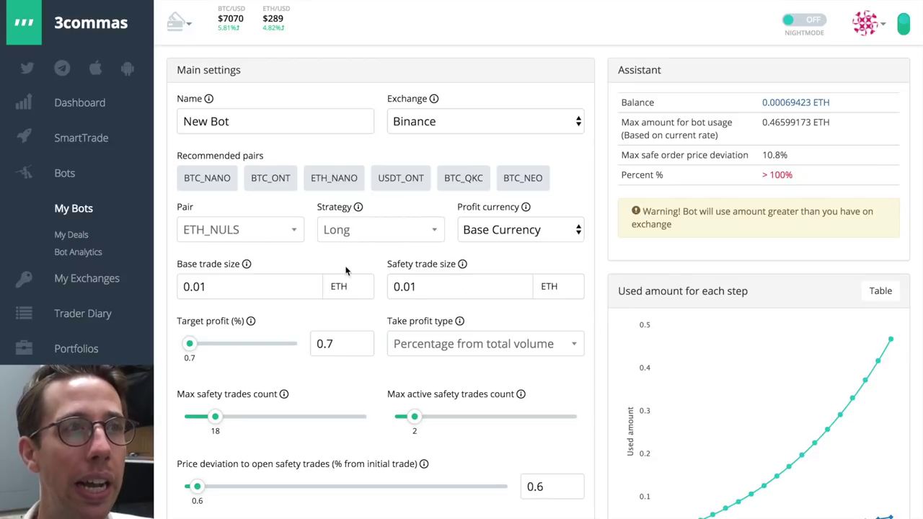
key(super+t)
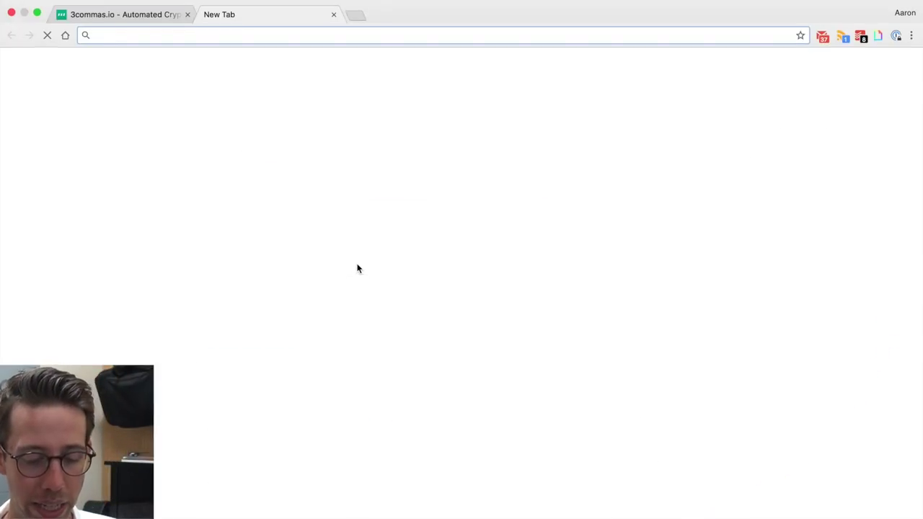
Step: Load the saved TradingView chart full screen and switch it to the NULSETH symbol
text(trad)
key(ctrl+super+f)
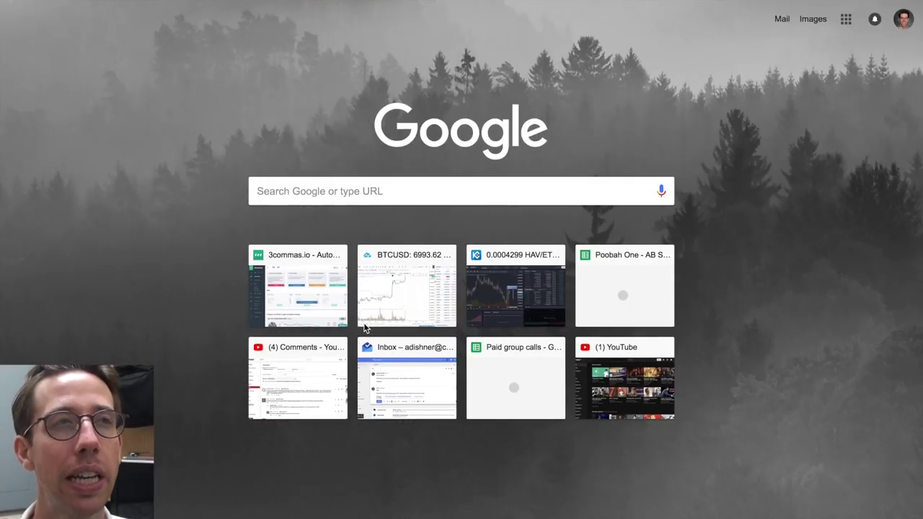
click(319, 337)
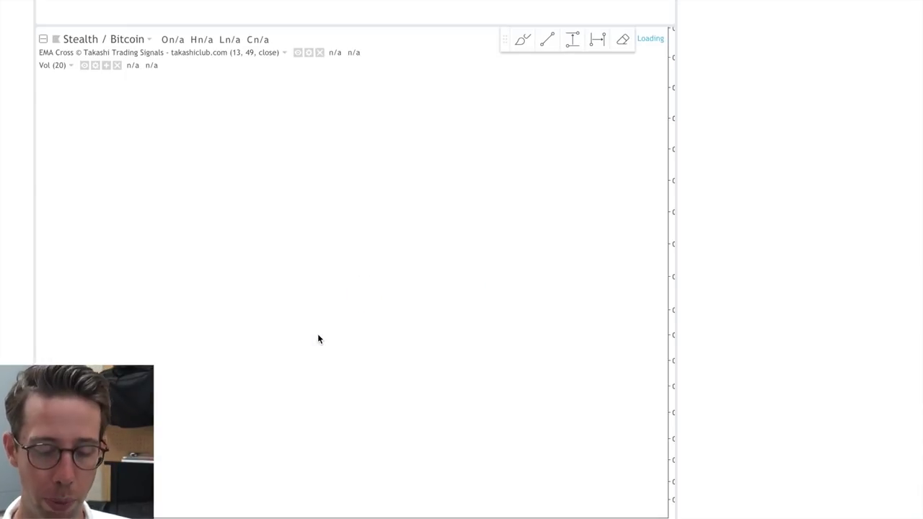
text(NULSETH)
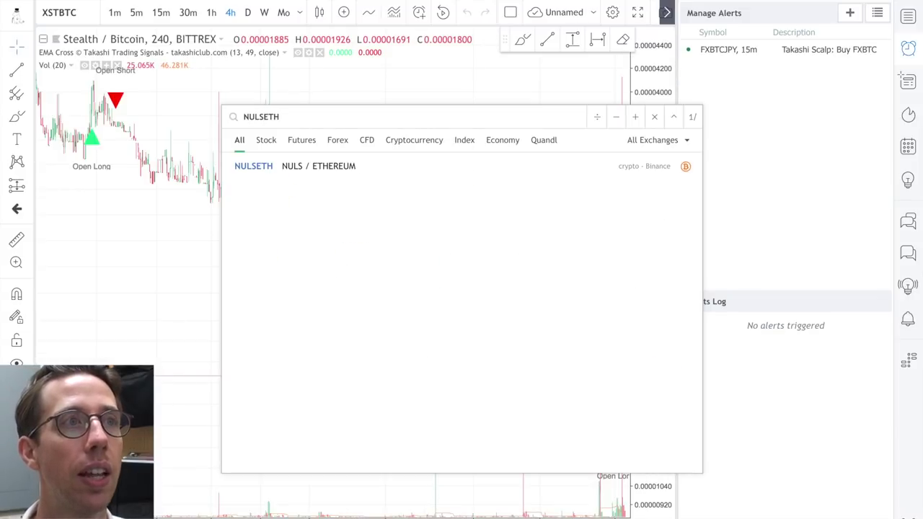
key(Return)
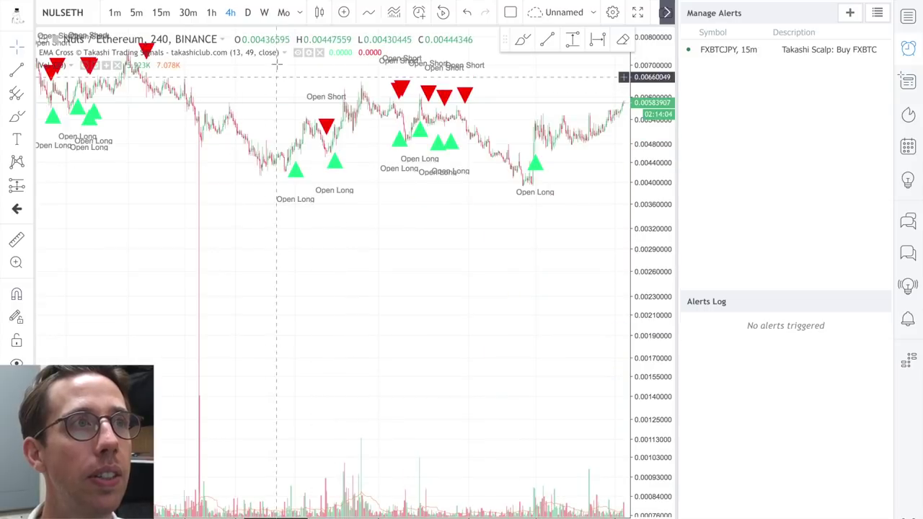
Step: Hide the EMA Cross signals, zoom the chart, and compare it with the 3commas bot settings
click(298, 52)
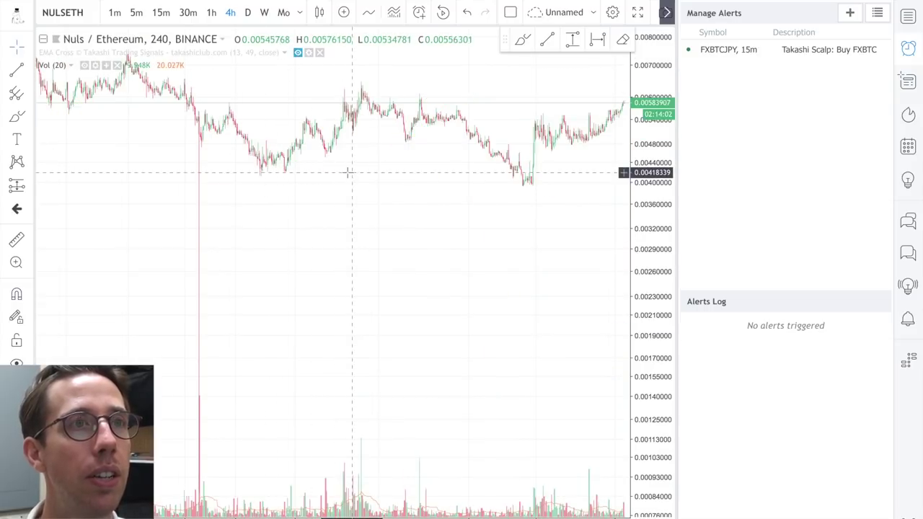
scroll(348, 172, up, 5)
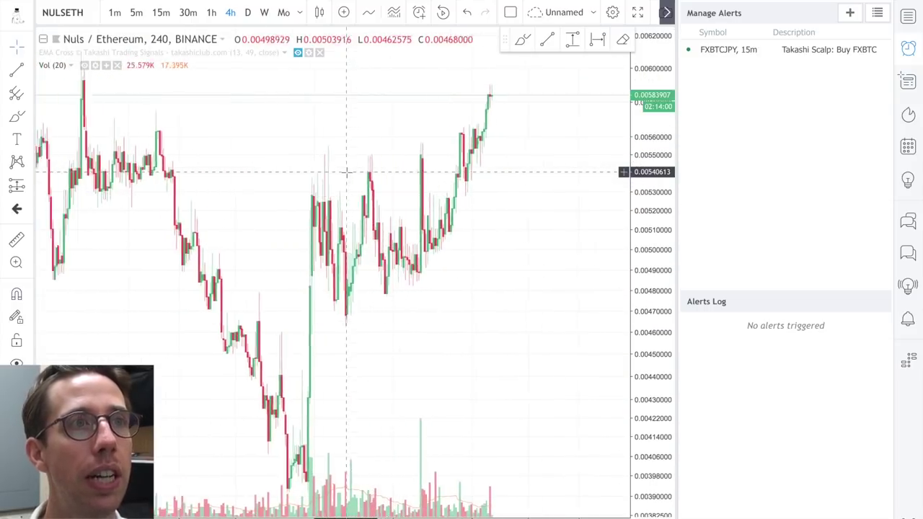
scroll(347, 172, up, 3)
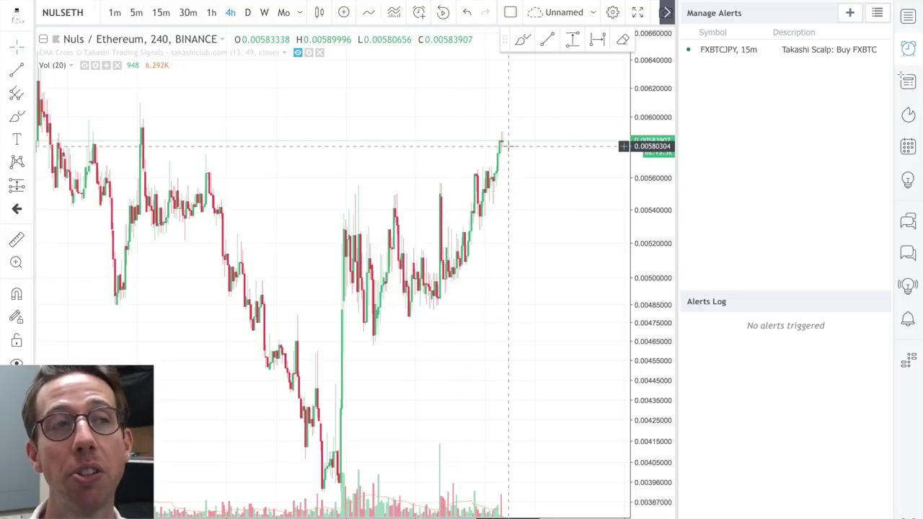
key(ctrl+shift+Tab)
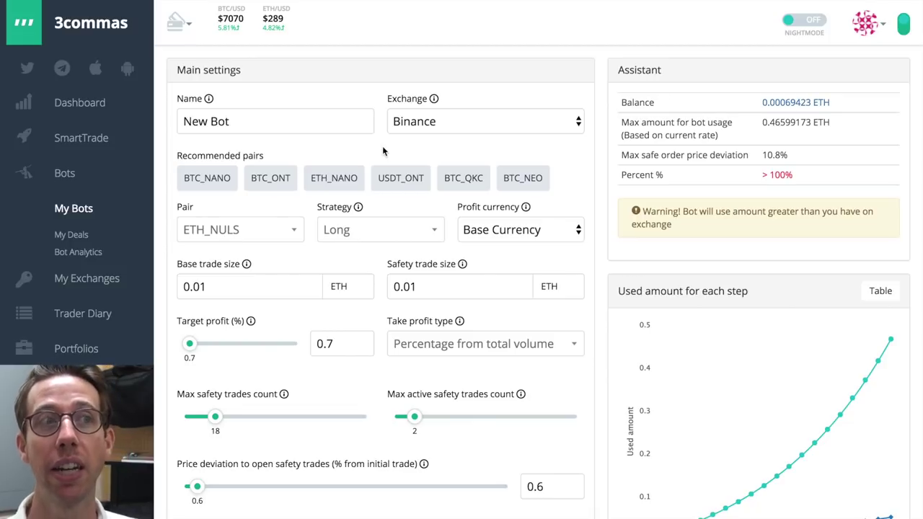
key(ctrl+Tab)
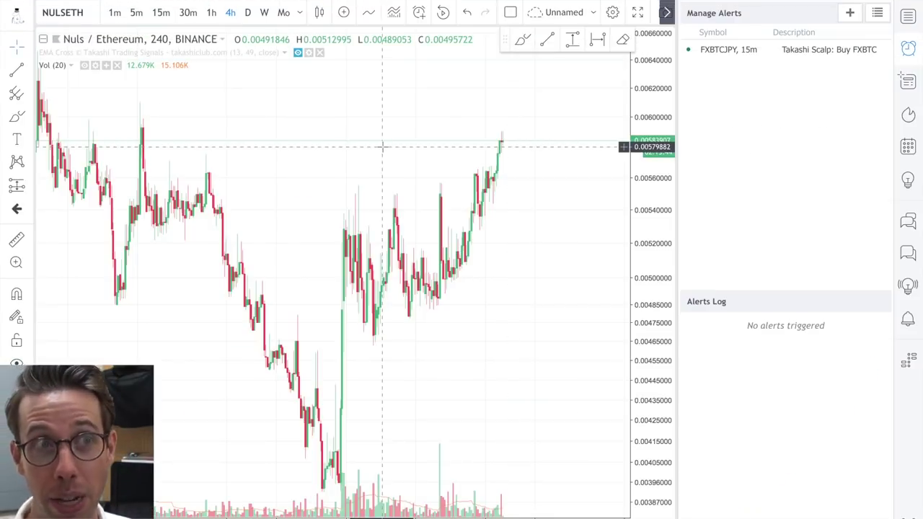
key(ctrl+shift+Tab)
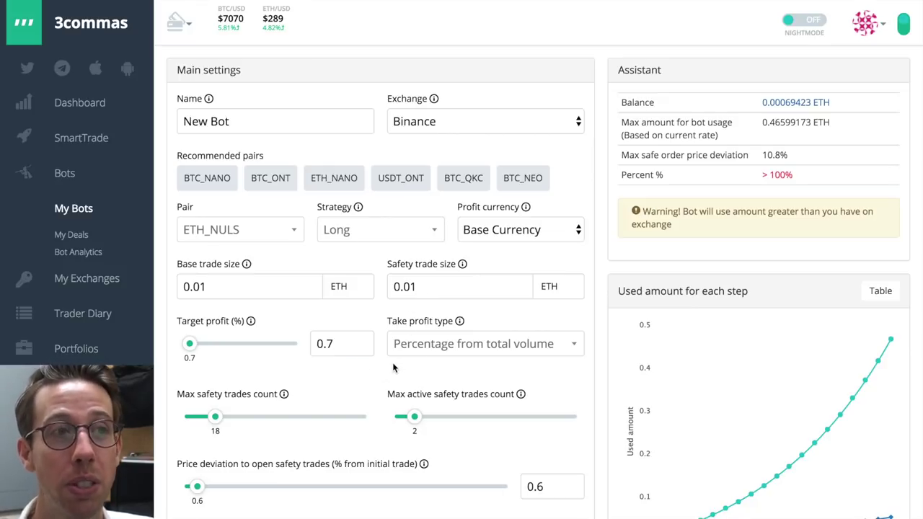
Step: Review the copied ETH_NULS settings, then scroll Bot Analytics to the Today best composite bots table
scroll(375, 390, down, 3)
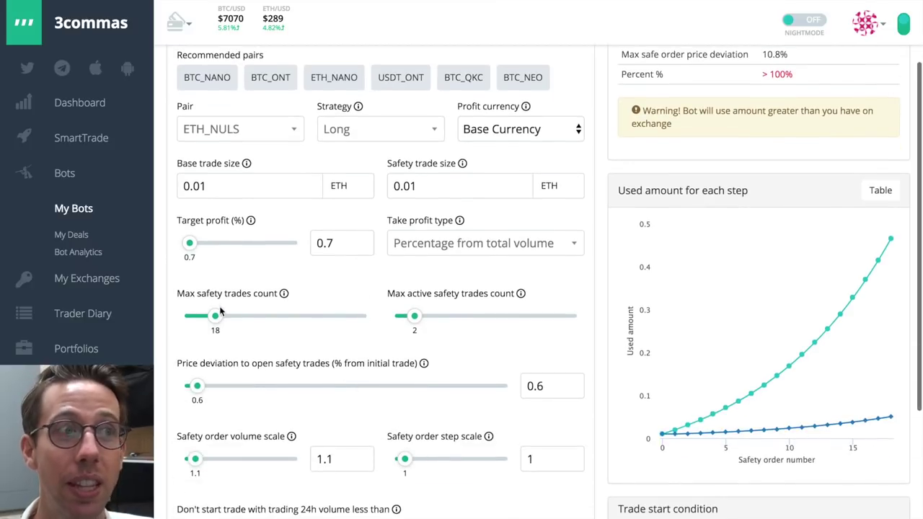
scroll(303, 375, down, 1)
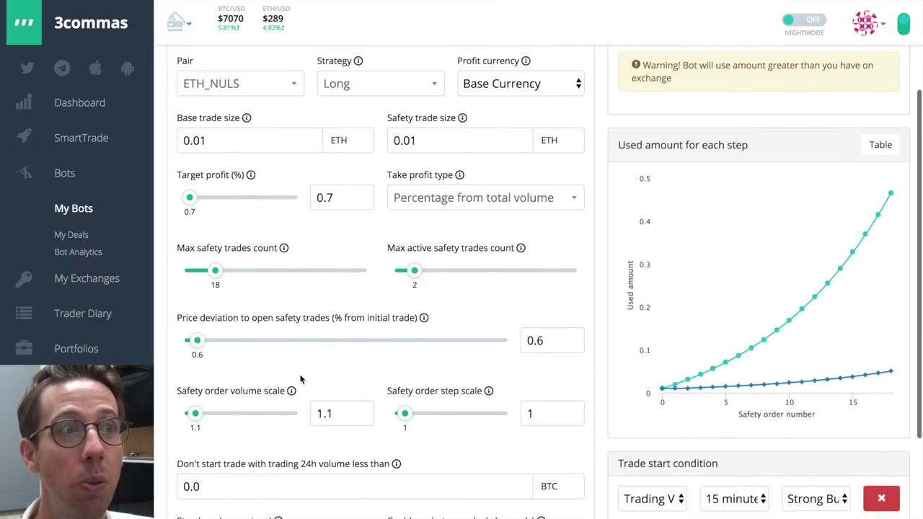
scroll(245, 325, up, 1)
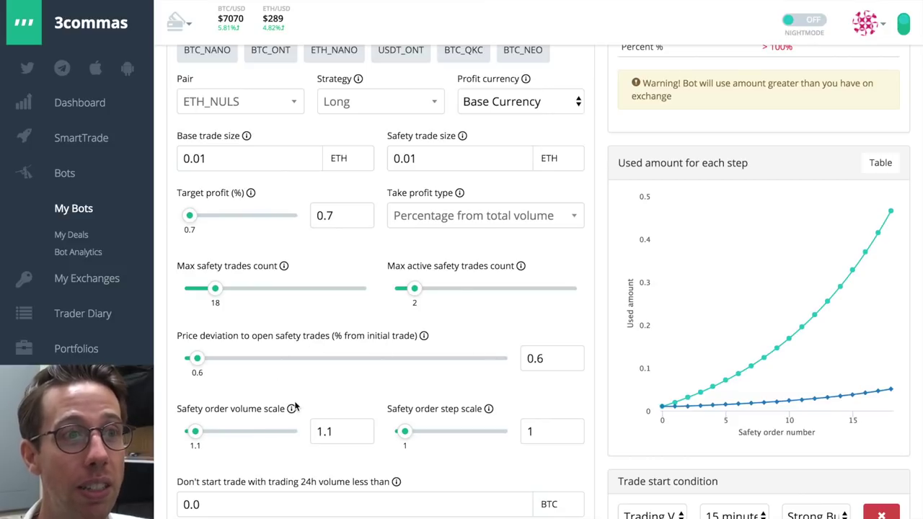
scroll(294, 406, down, 4)
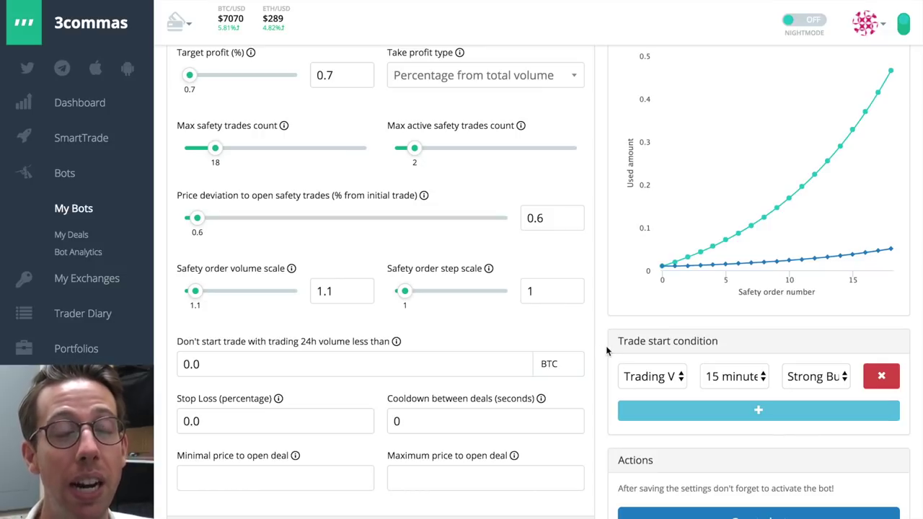
scroll(605, 351, up, 3)
scroll(604, 351, up, 3)
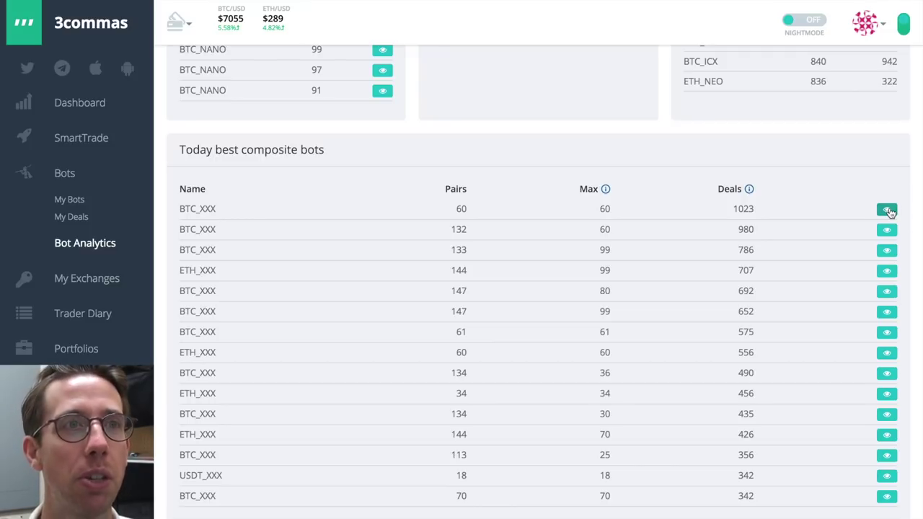
Step: Open the top BTC_XXX composite bot's settings as a new bot and review the whole form
click(887, 210)
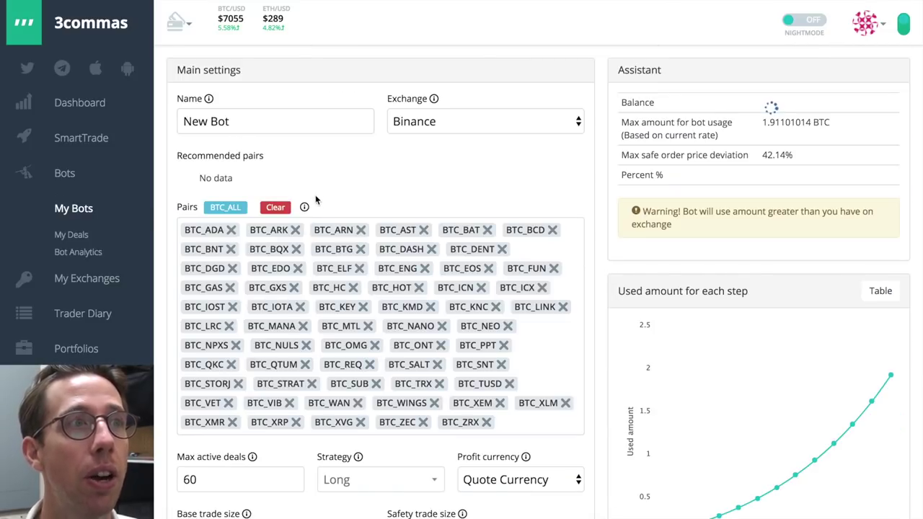
scroll(169, 205, down, 2)
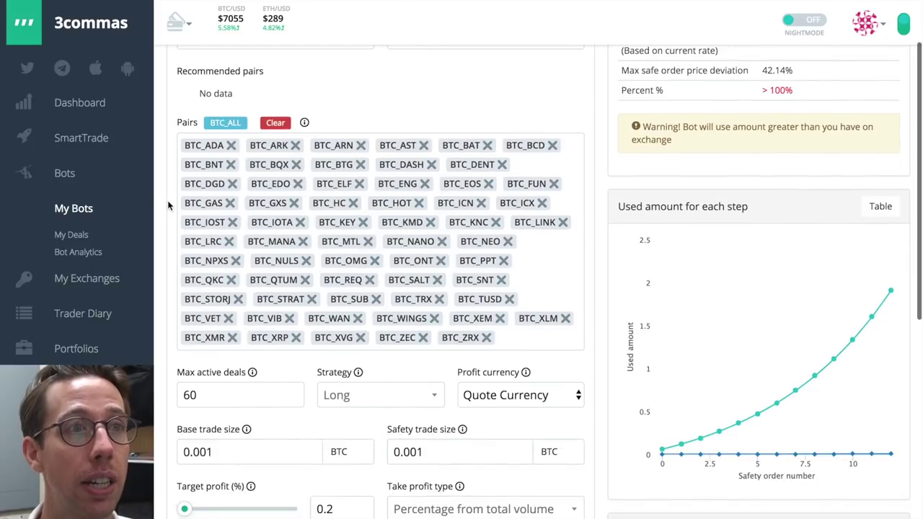
scroll(168, 206, down, 1)
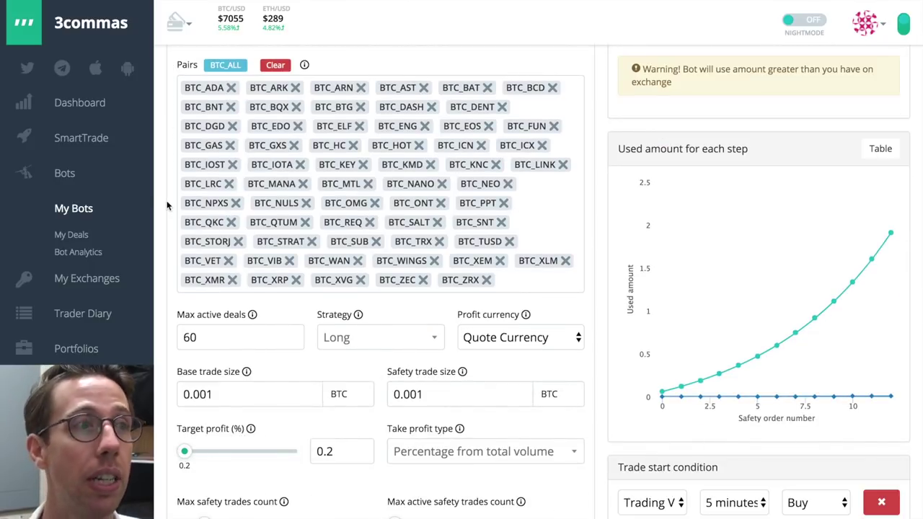
scroll(167, 207, down, 1)
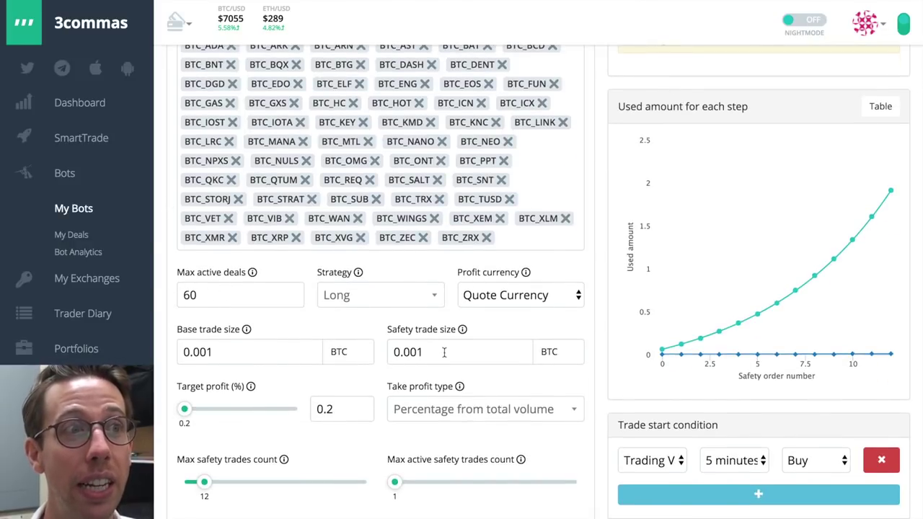
scroll(358, 336, down, 2)
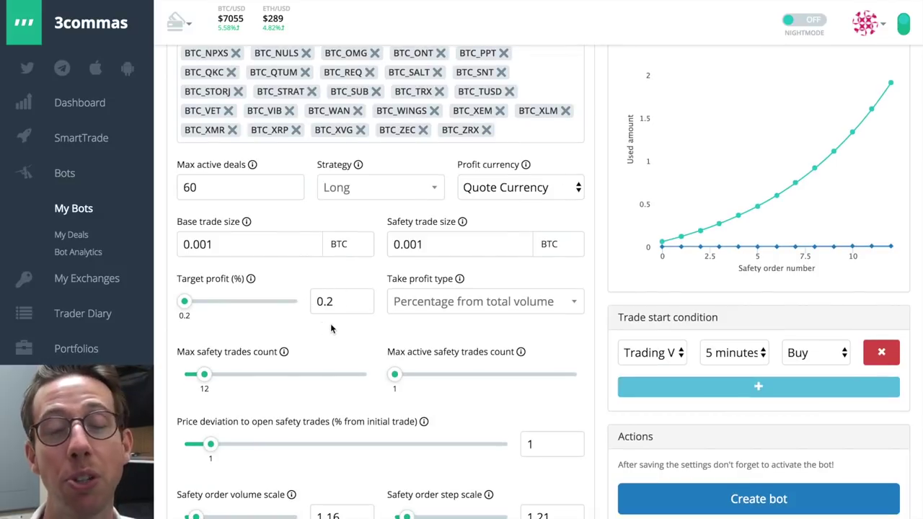
scroll(330, 328, down, 1)
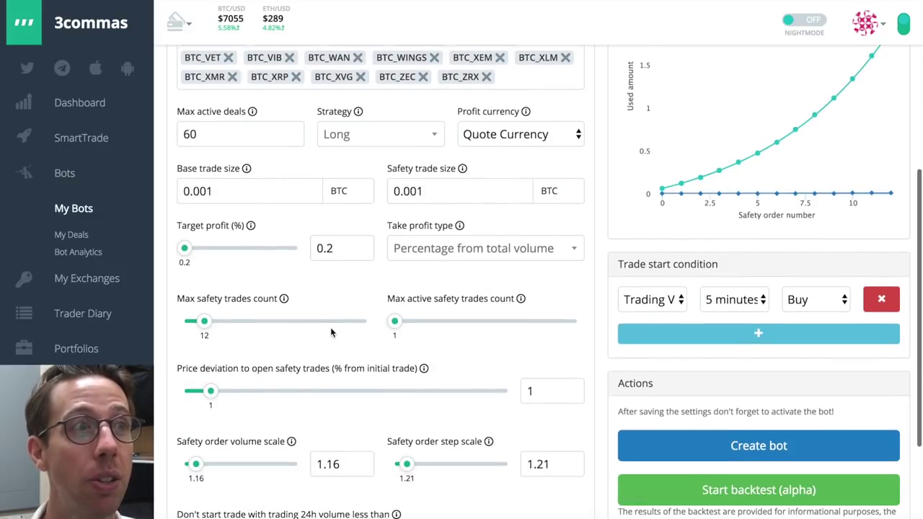
drag(179, 248, 162, 250)
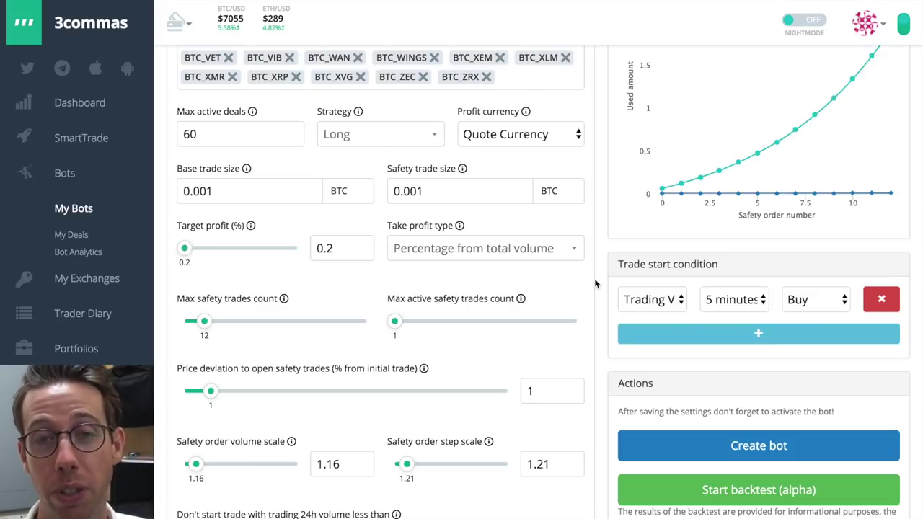
scroll(324, 362, down, 1)
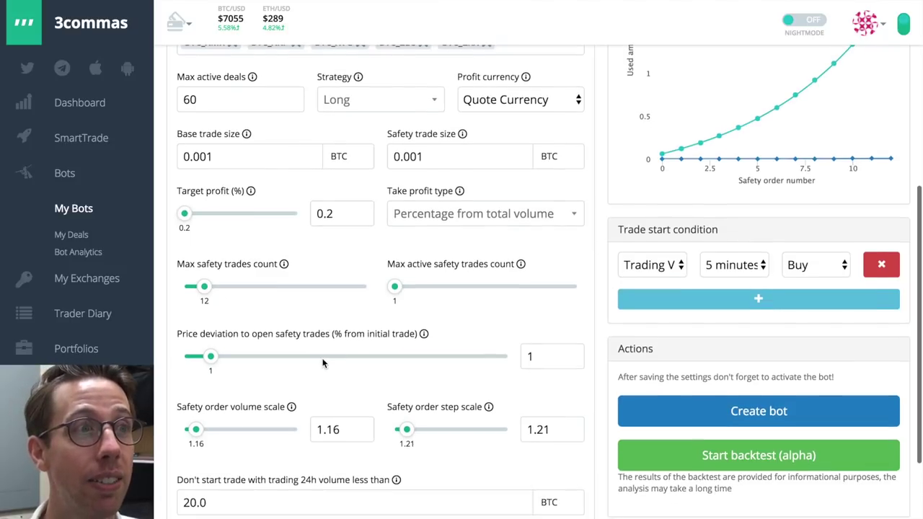
scroll(562, 306, up, 6)
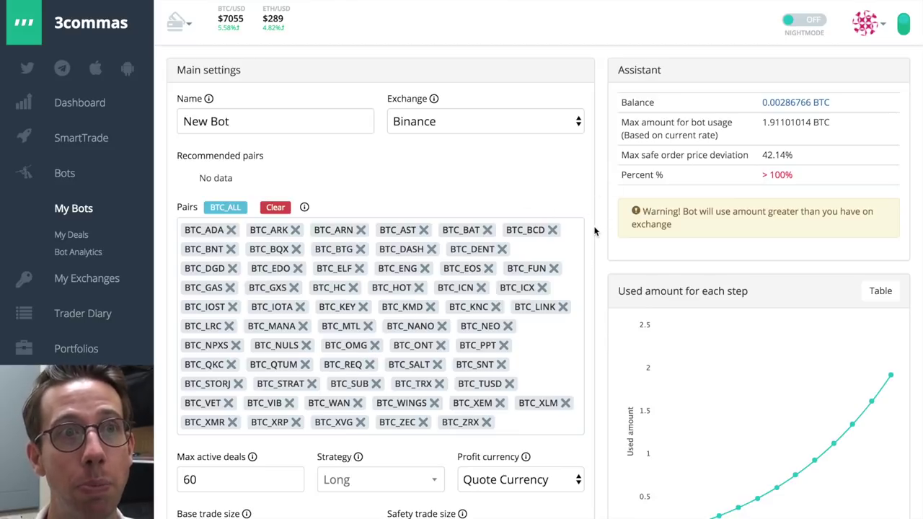
scroll(599, 229, down, 5)
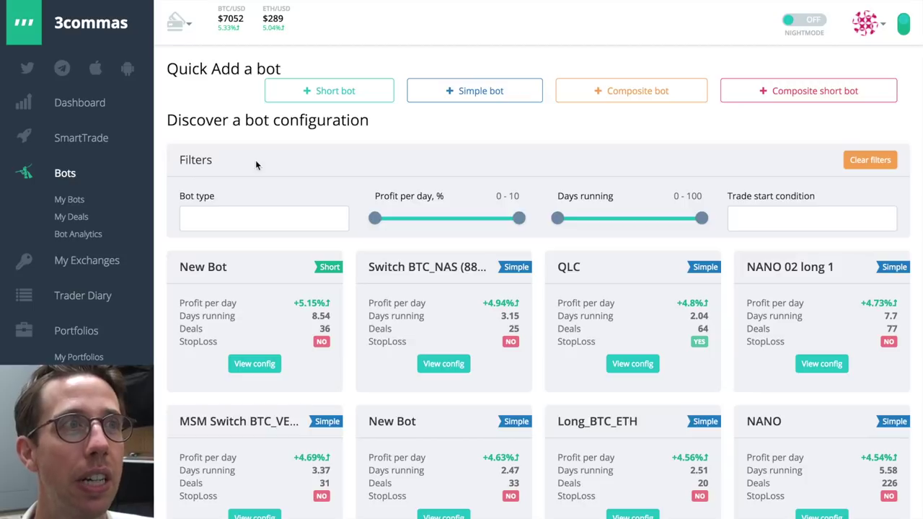
Step: Set the Bot type filter to Simple
drag(178, 120, 364, 120)
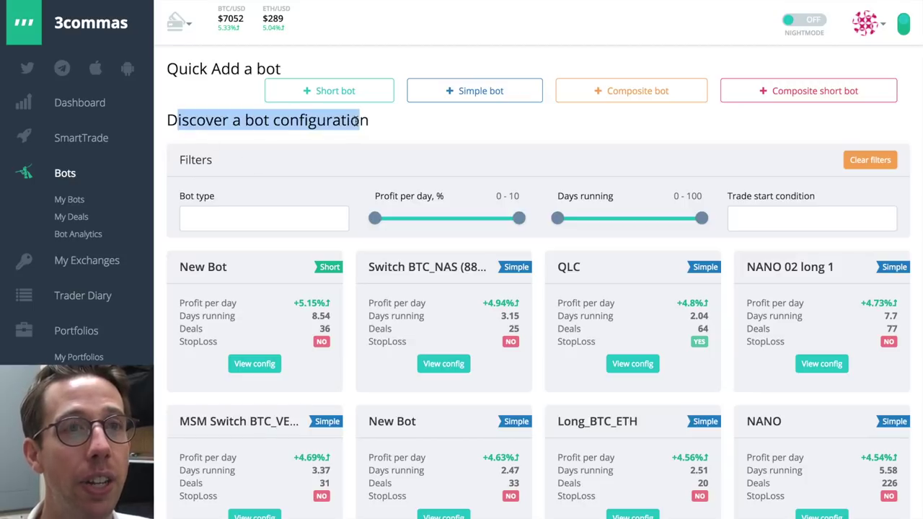
click(364, 119)
click(246, 219)
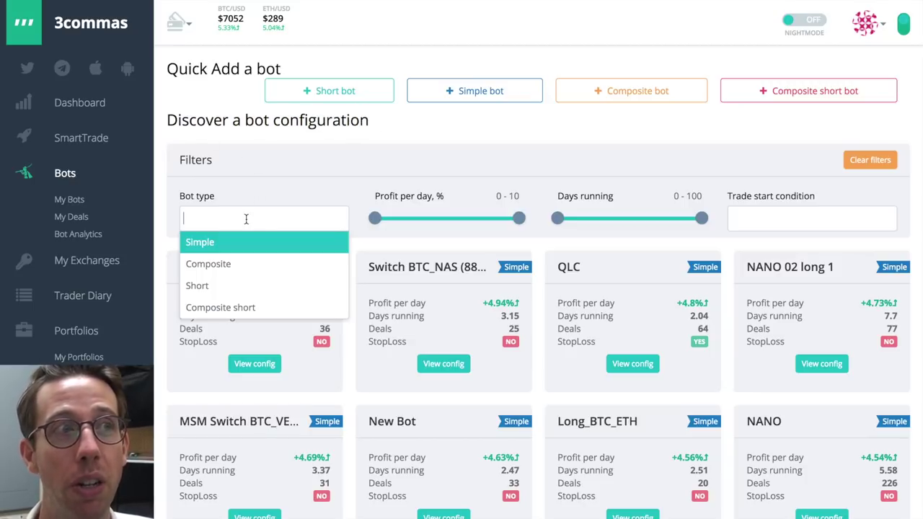
click(227, 243)
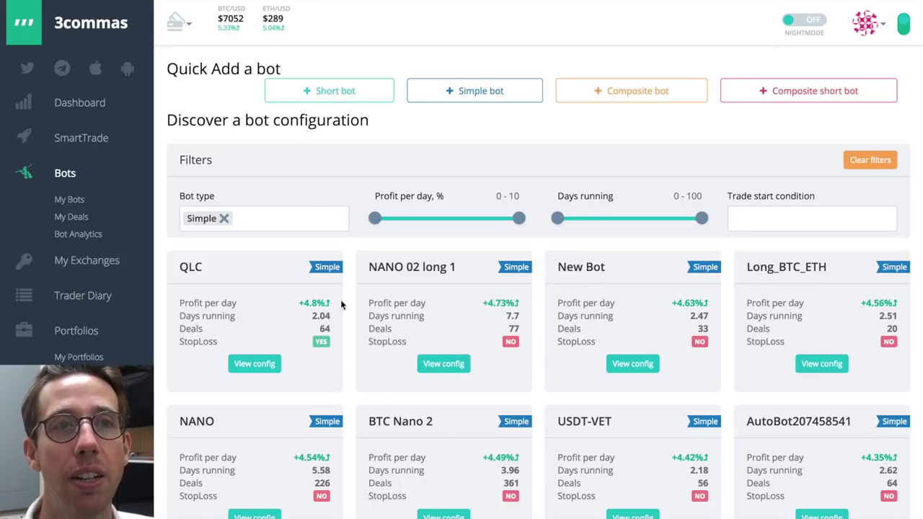
Step: Browse the Simple bot cards and open the USDT-VET bot's configuration
scroll(561, 324, down, 1)
scroll(561, 320, down, 5)
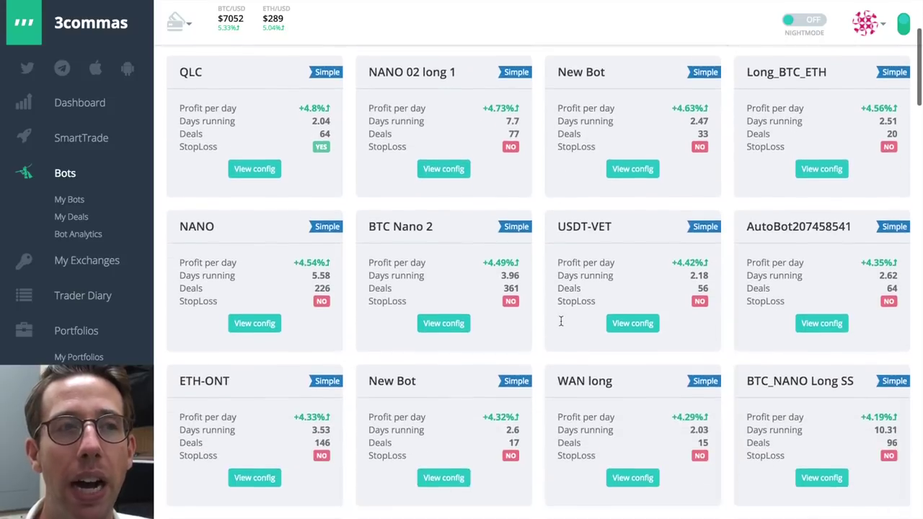
scroll(560, 325, down, 5)
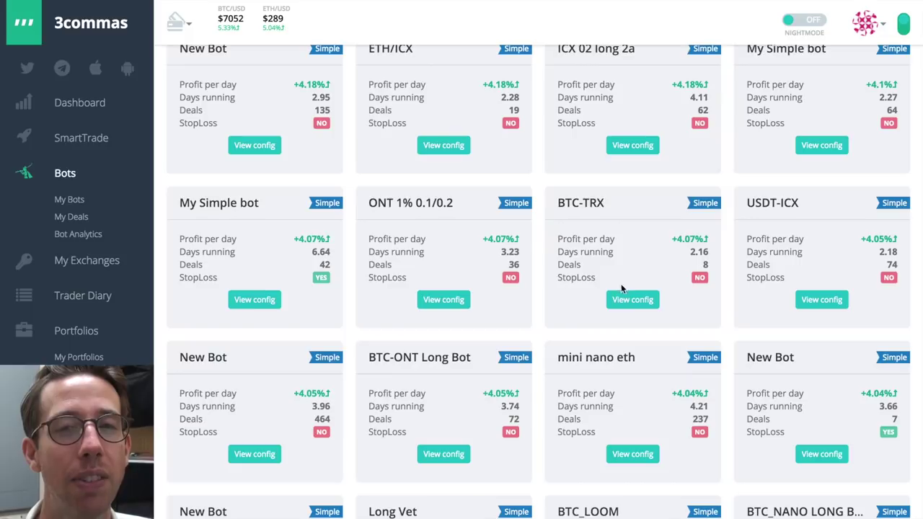
scroll(608, 291, down, 5)
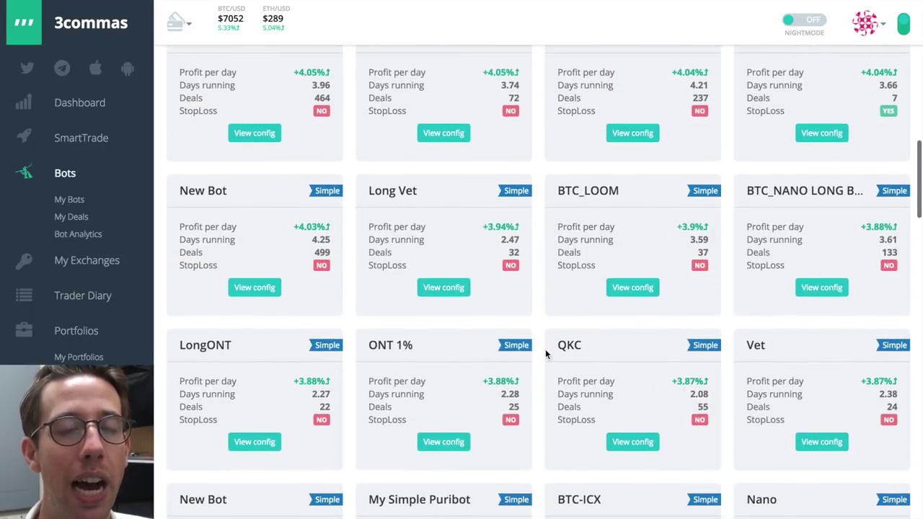
scroll(548, 350, down, 4)
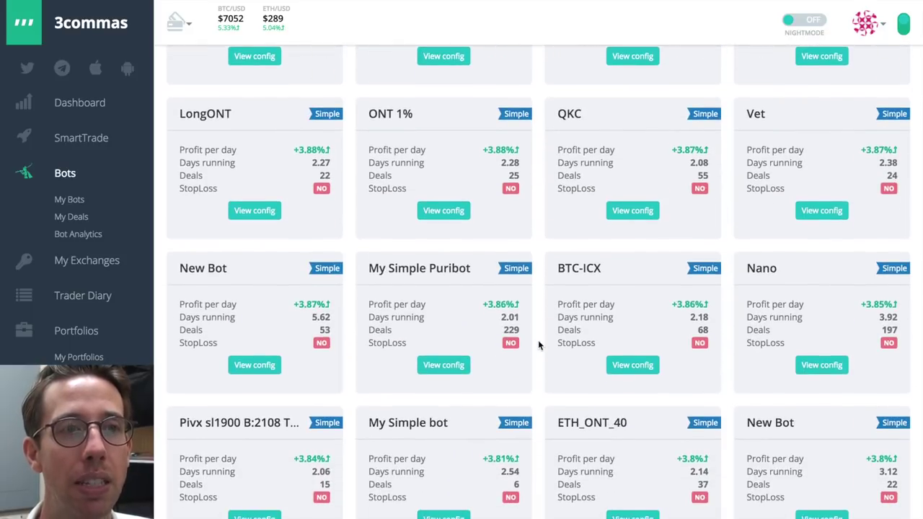
scroll(541, 346, up, 10)
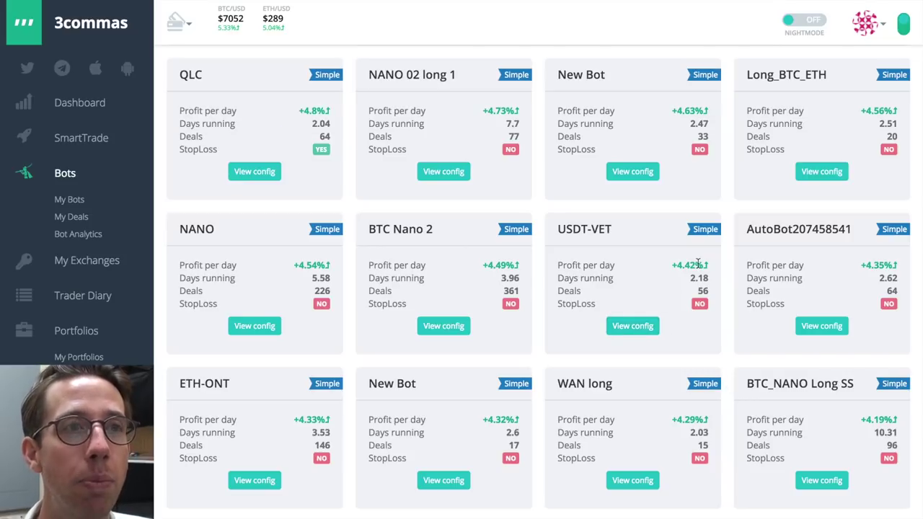
click(632, 326)
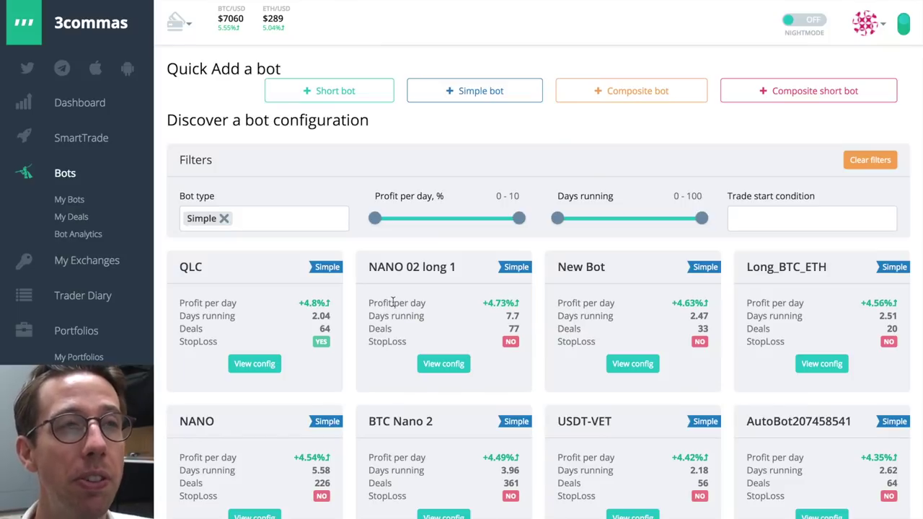
Step: Tune the Profit per day slider, ending on a 2–4% range
drag(374, 217, 403, 218)
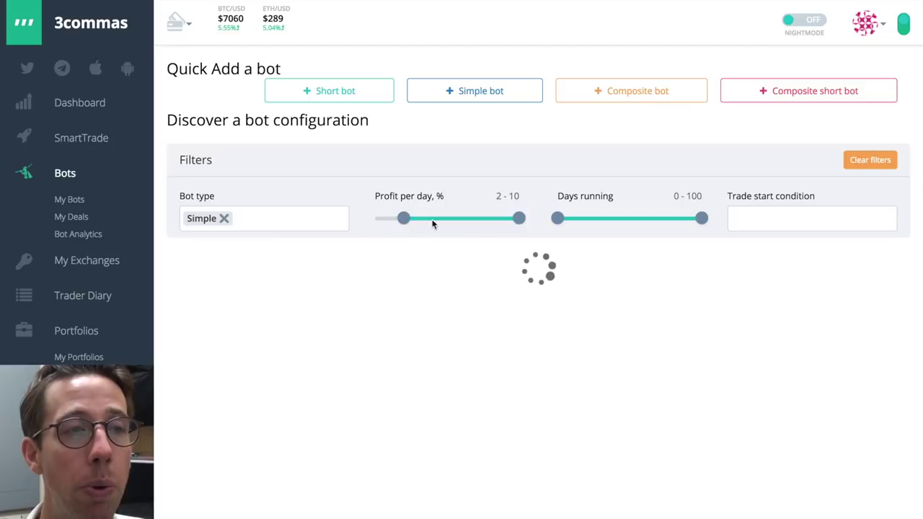
drag(519, 218, 540, 217)
drag(404, 219, 446, 218)
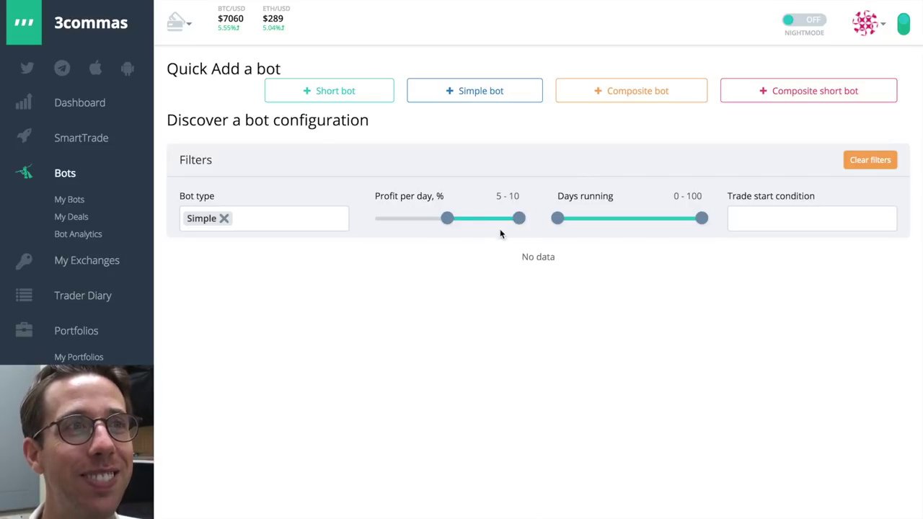
drag(447, 218, 420, 220)
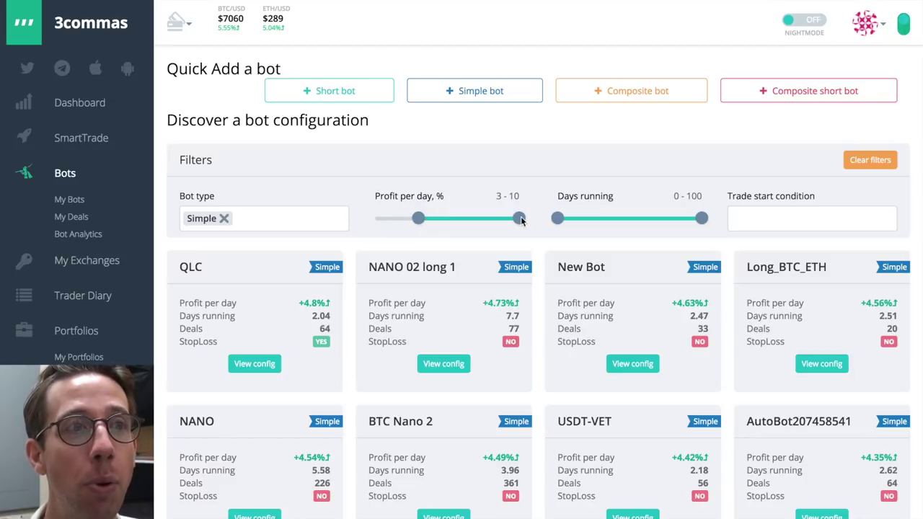
drag(419, 218, 400, 221)
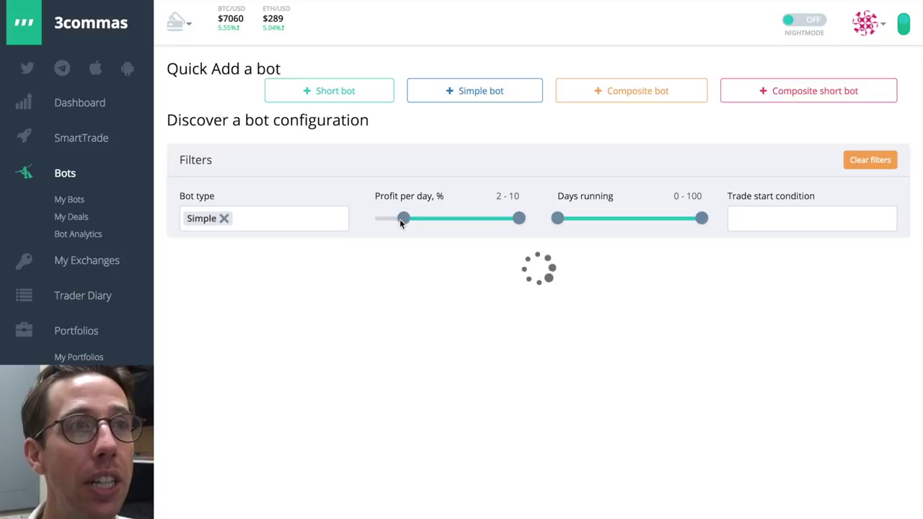
drag(519, 219, 430, 219)
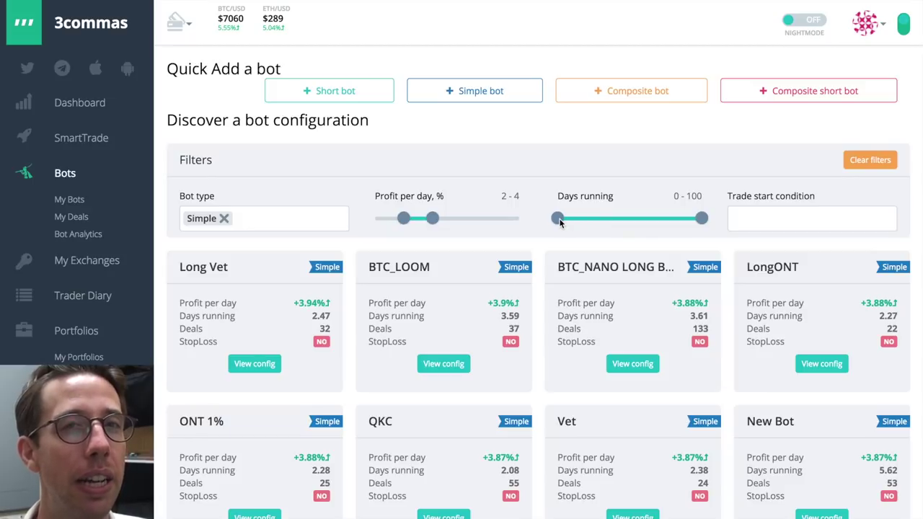
Step: Require at least 14 days running, reset minimum profit to 0, and remove the Simple filter
drag(559, 222, 579, 223)
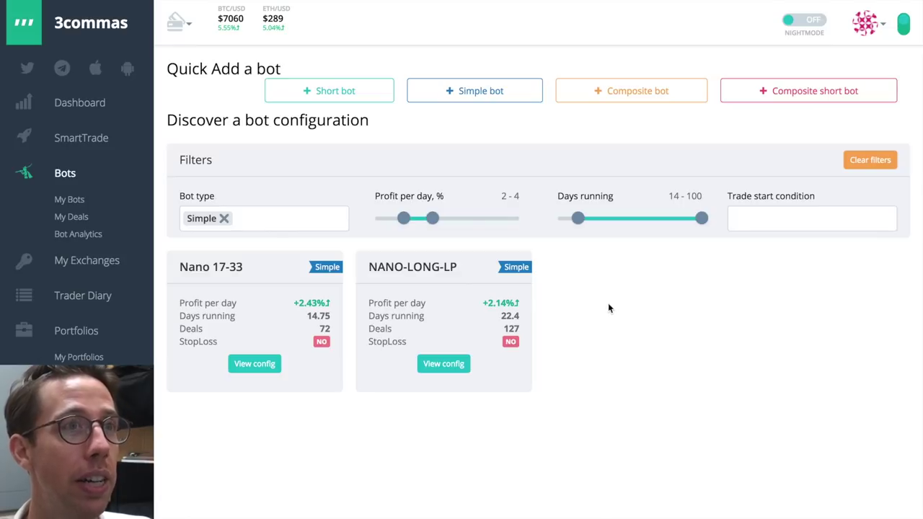
drag(403, 220, 379, 221)
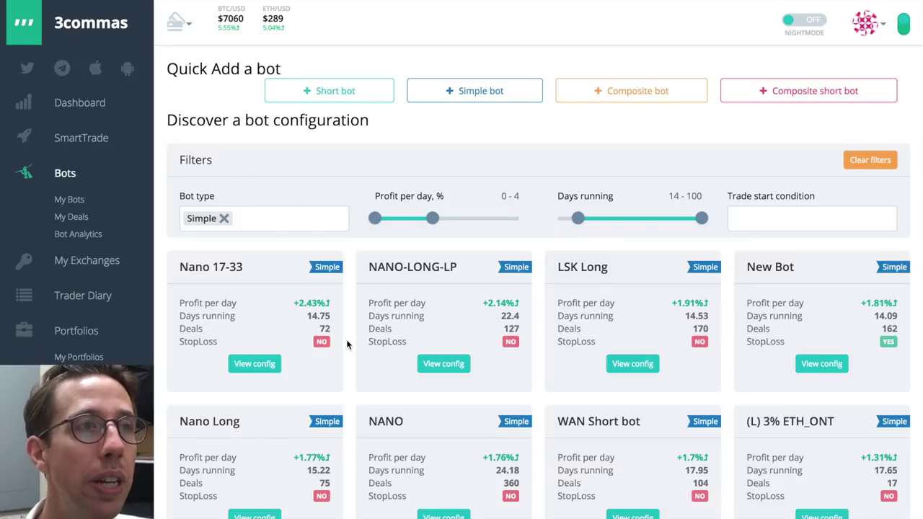
scroll(340, 347, down, 6)
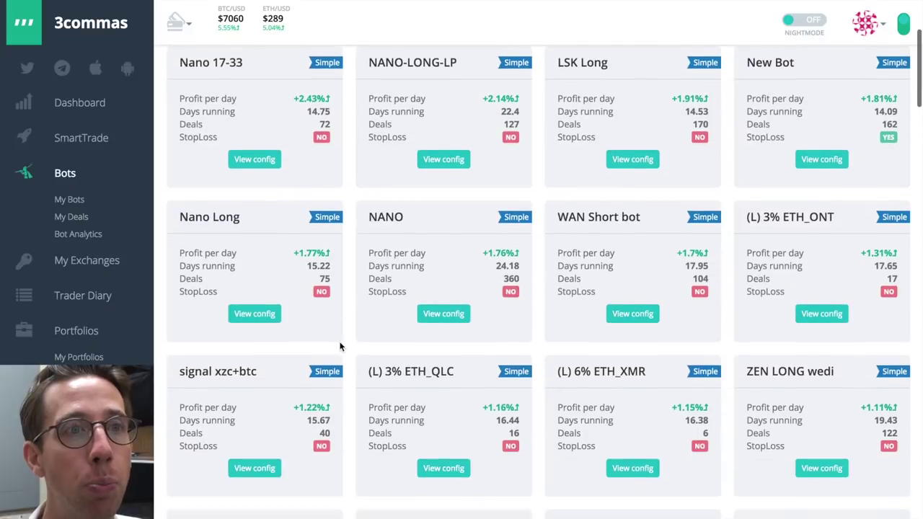
scroll(341, 347, down, 5)
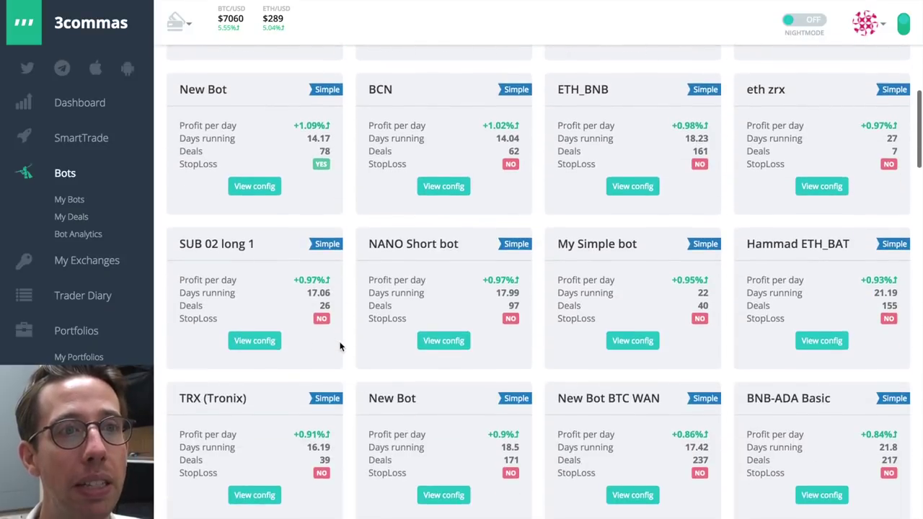
scroll(340, 347, down, 10)
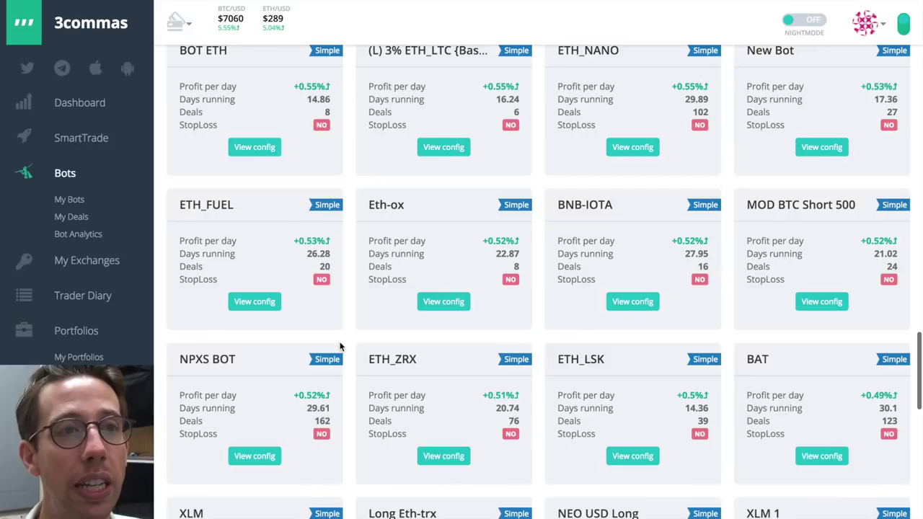
scroll(340, 347, up, 20)
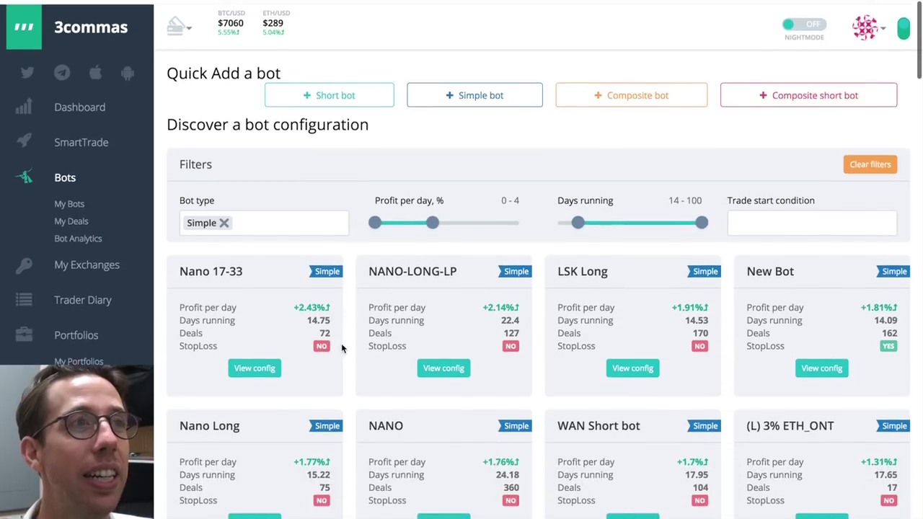
click(226, 217)
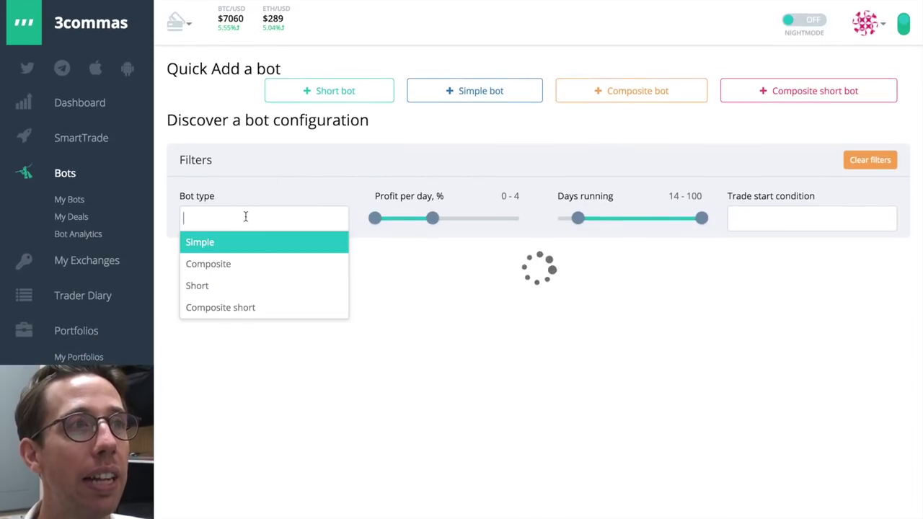
Step: Filter to Composite bots and browse the results, led by New Bot at +2.06% per day
click(230, 266)
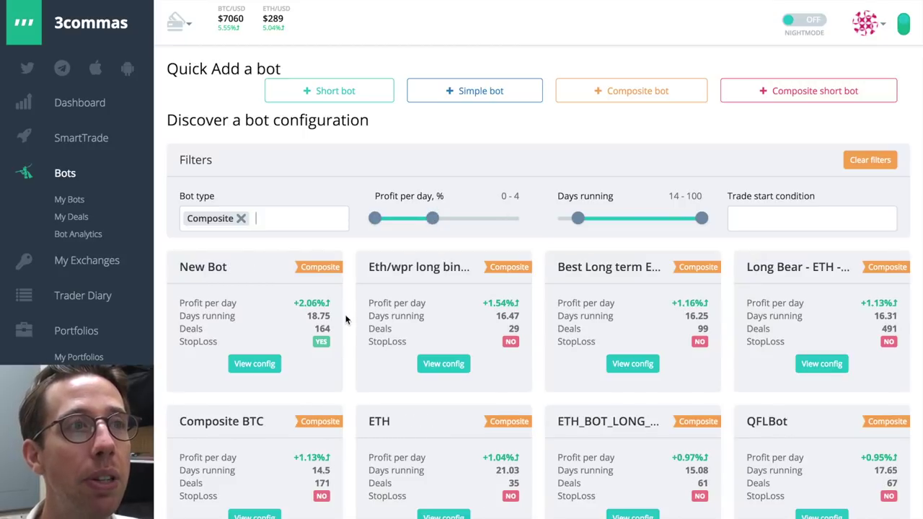
scroll(348, 317, down, 1)
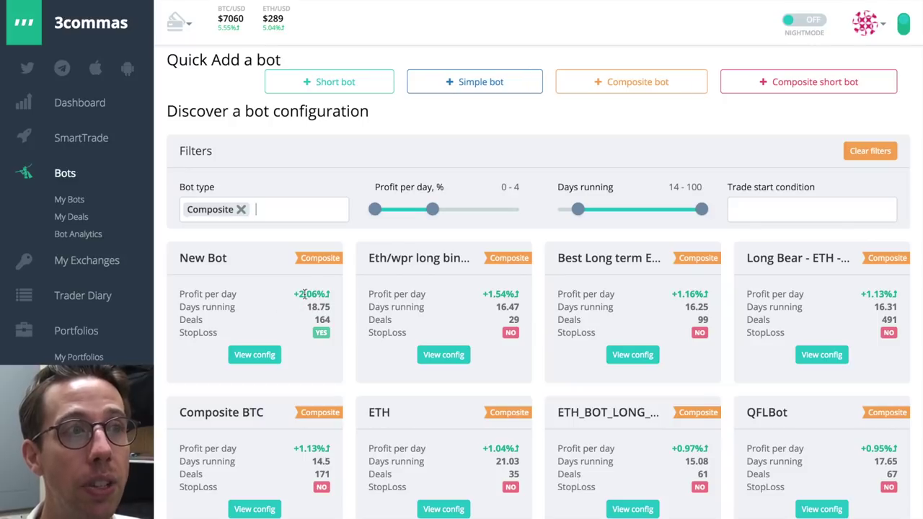
scroll(354, 386, down, 8)
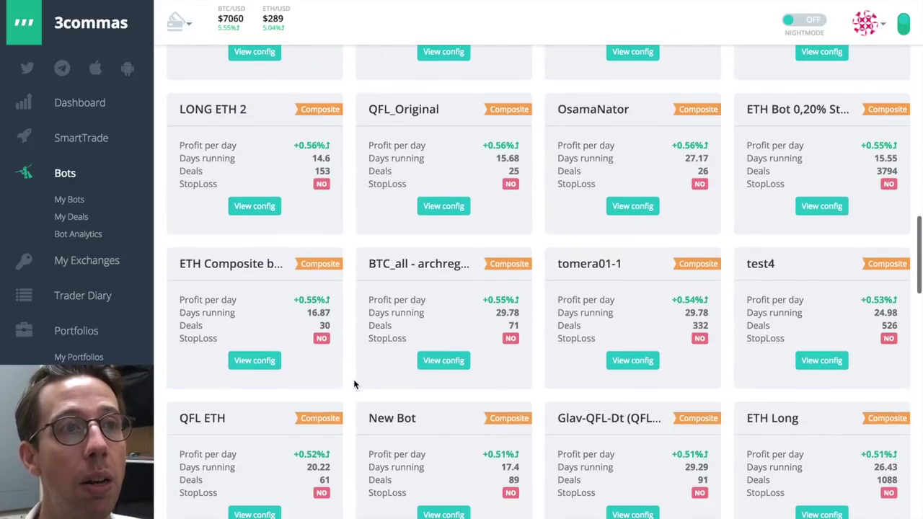
scroll(353, 379, down, 6)
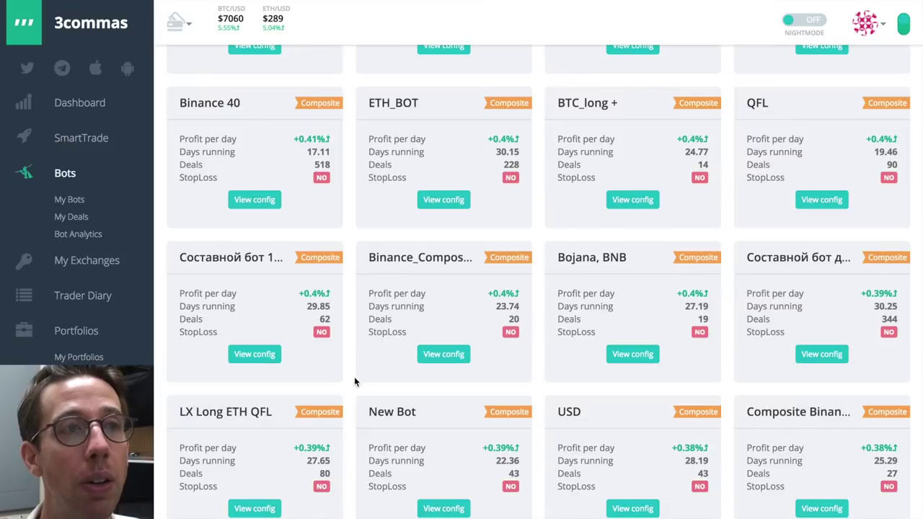
scroll(354, 381, up, 15)
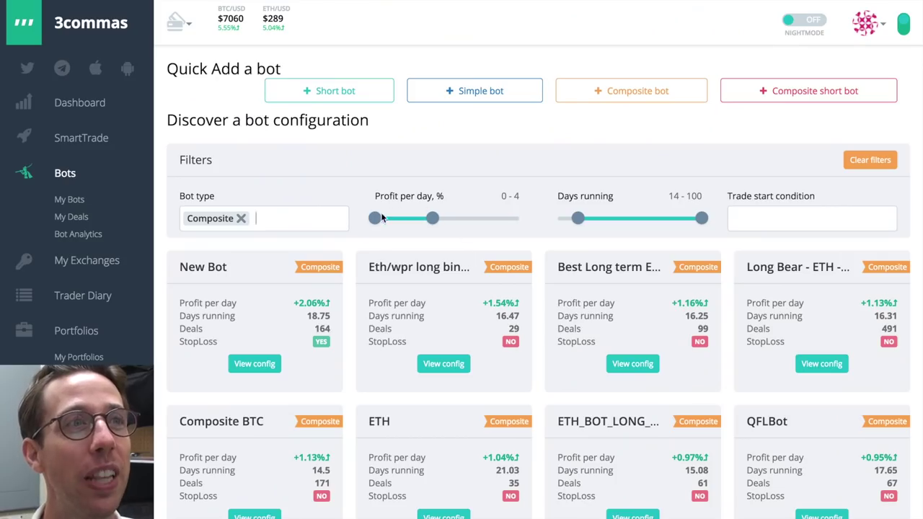
Step: Switch to Composite short bots with 3–7% daily profit and no minimum days running
click(244, 220)
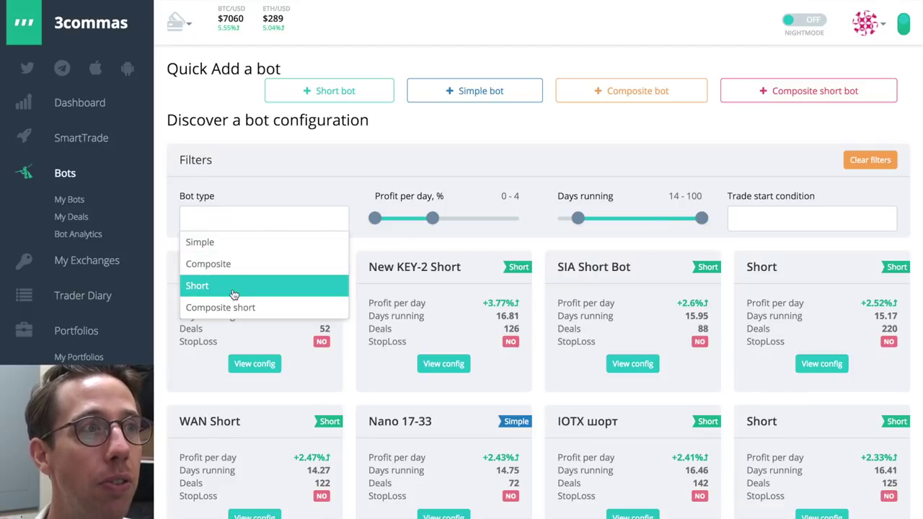
click(240, 308)
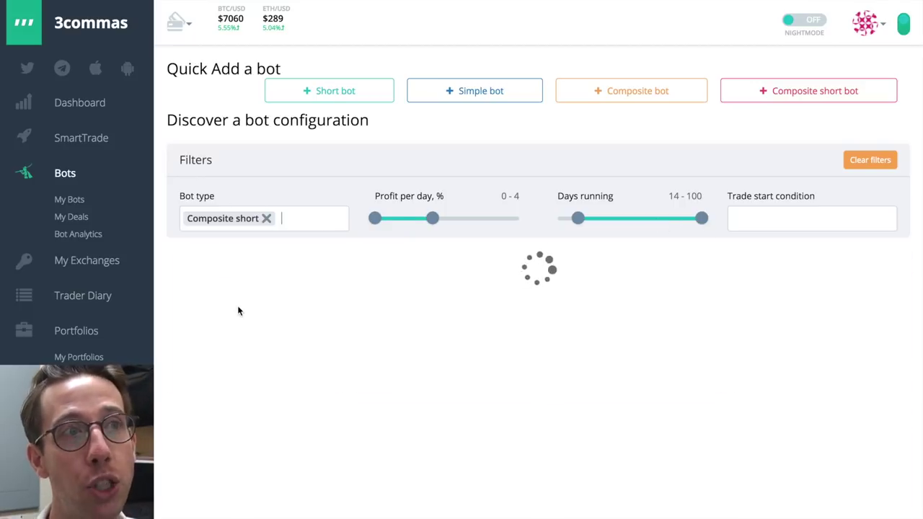
drag(375, 218, 469, 220)
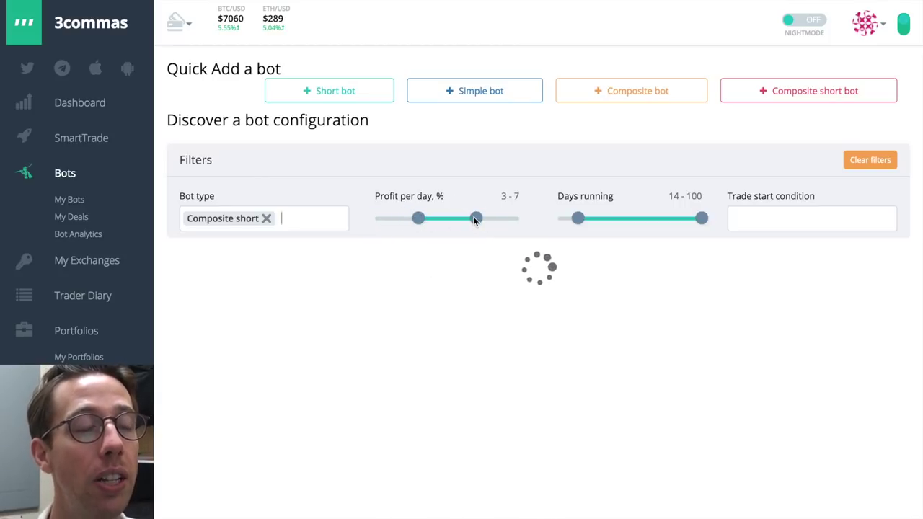
mouse_move(576, 224)
mouse_down()
mouse_move(593, 224)
mouse_move(559, 222)
mouse_move(568, 222)
mouse_up()
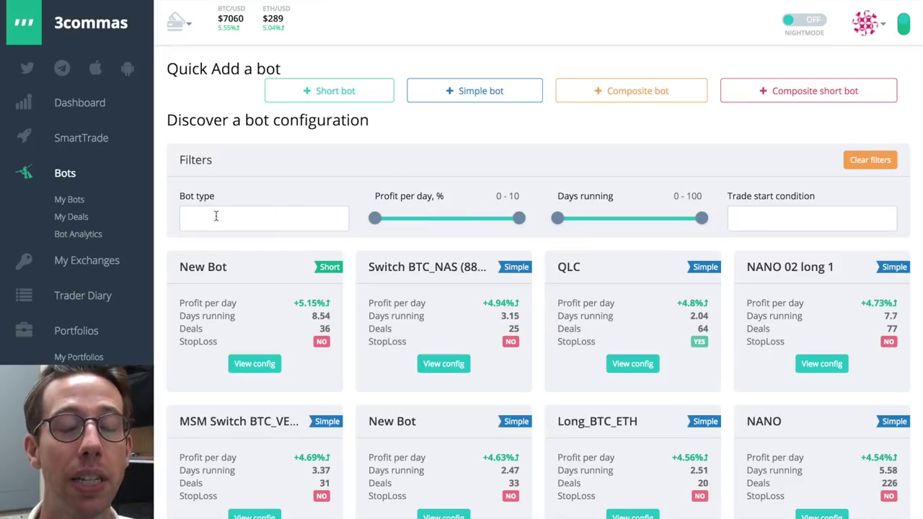
Step: Filter to bots with the New trade ASAP start condition and raise the minimum days running
click(778, 219)
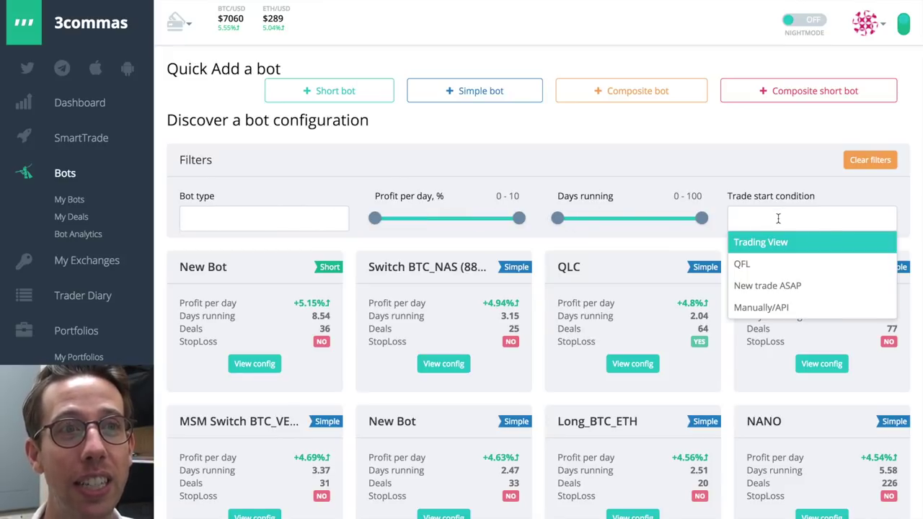
click(764, 286)
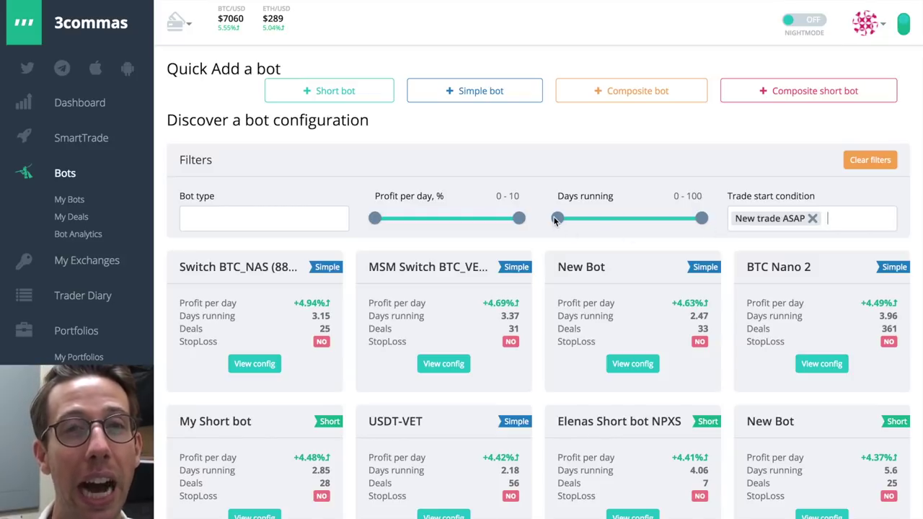
drag(555, 220, 581, 219)
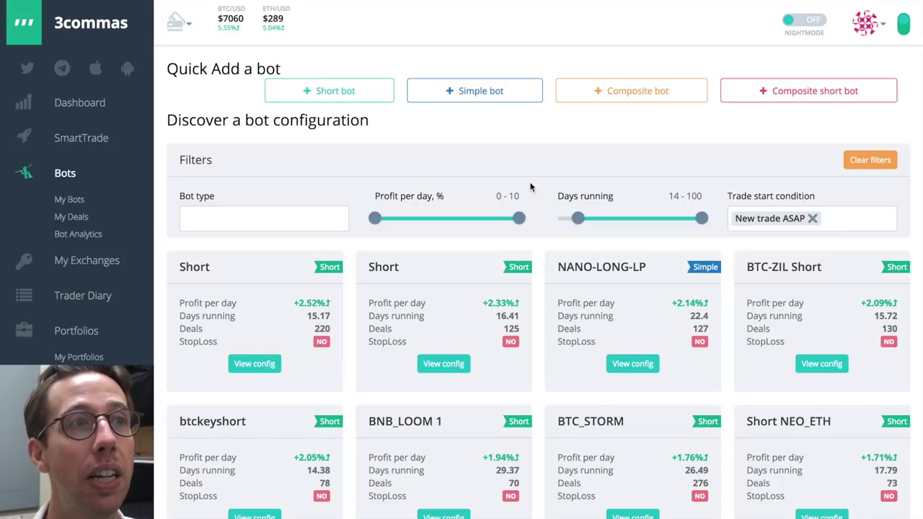
Step: Browse the filtered results and inspect the first Short bot's days running at +2.52% per day
scroll(517, 324, down, 15)
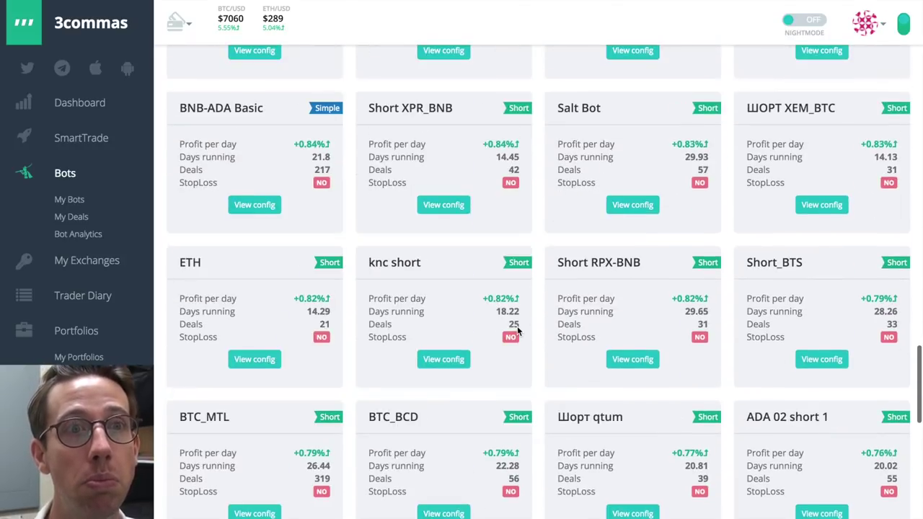
scroll(517, 326, up, 15)
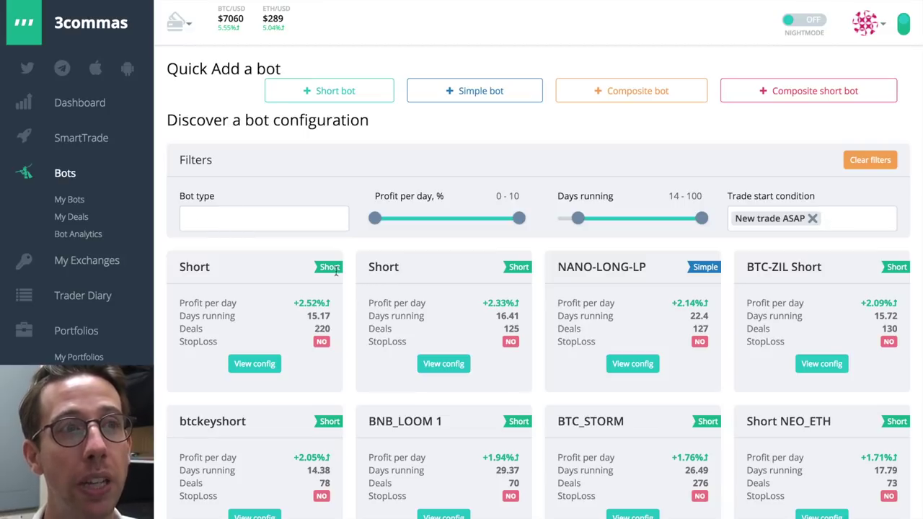
scroll(556, 442, down, 10)
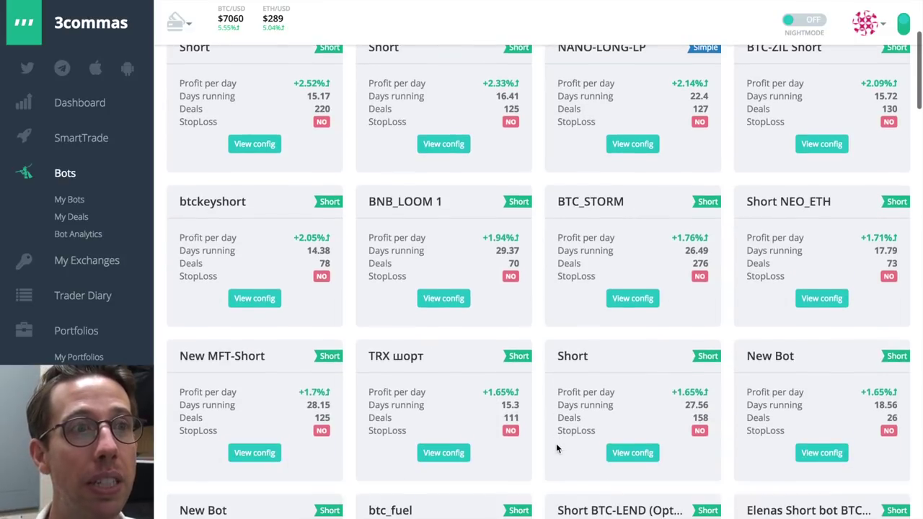
scroll(556, 447, down, 10)
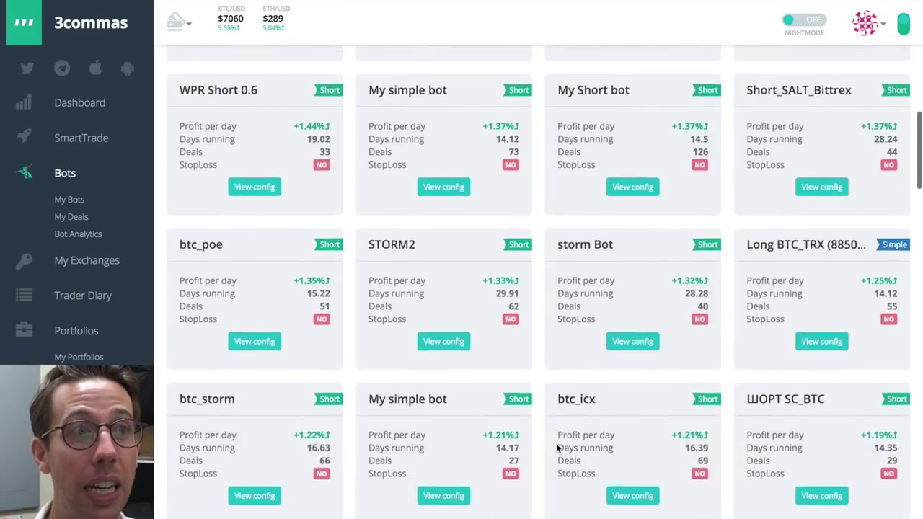
scroll(556, 447, down, 10)
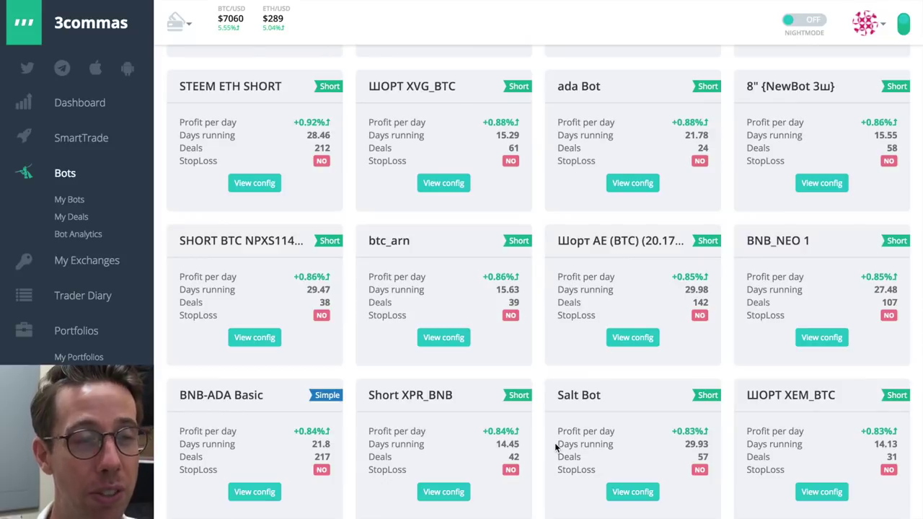
scroll(552, 433, up, 20)
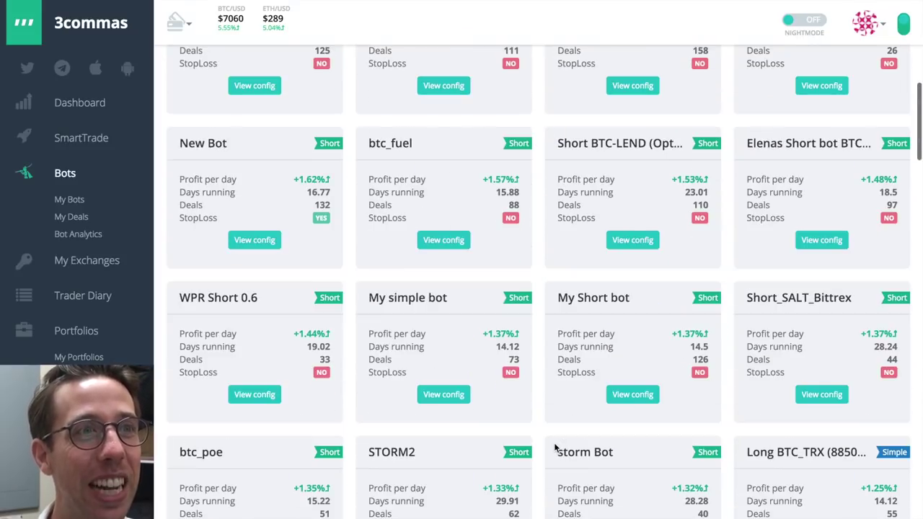
scroll(513, 357, up, 10)
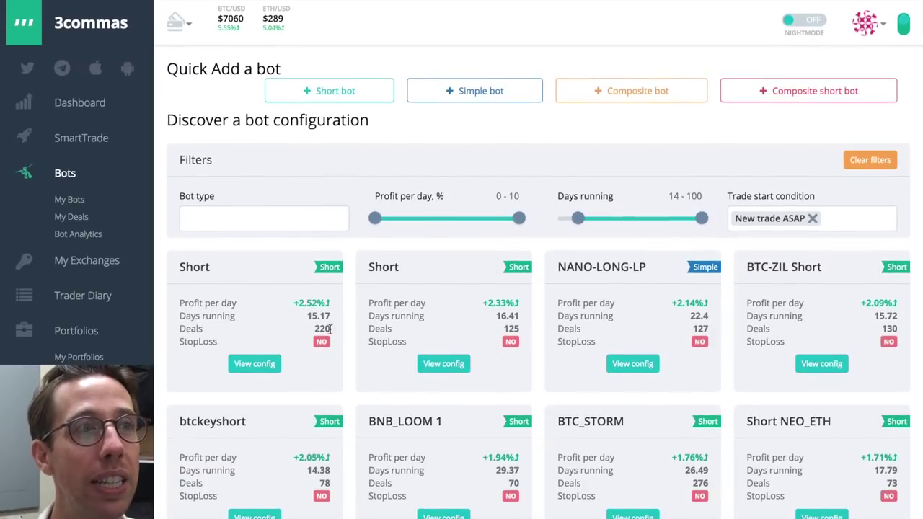
drag(330, 327, 316, 332)
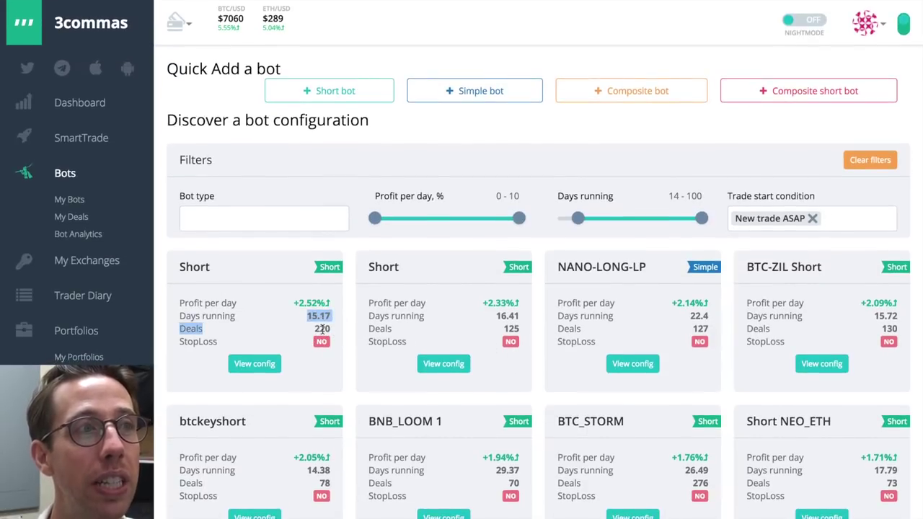
click(322, 328)
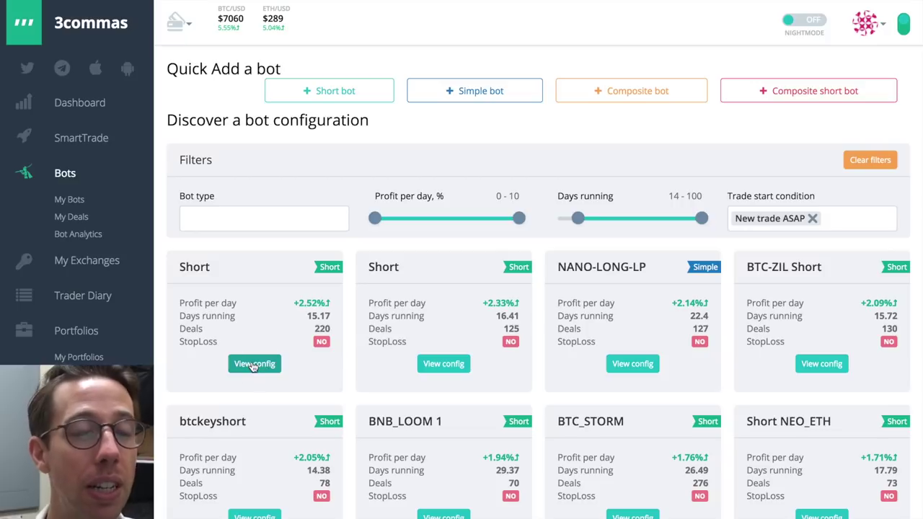
Step: Open the top Short bot as a New Bot form (ETH_OST, 0.5% target, 30 safety trades) and review it
click(253, 364)
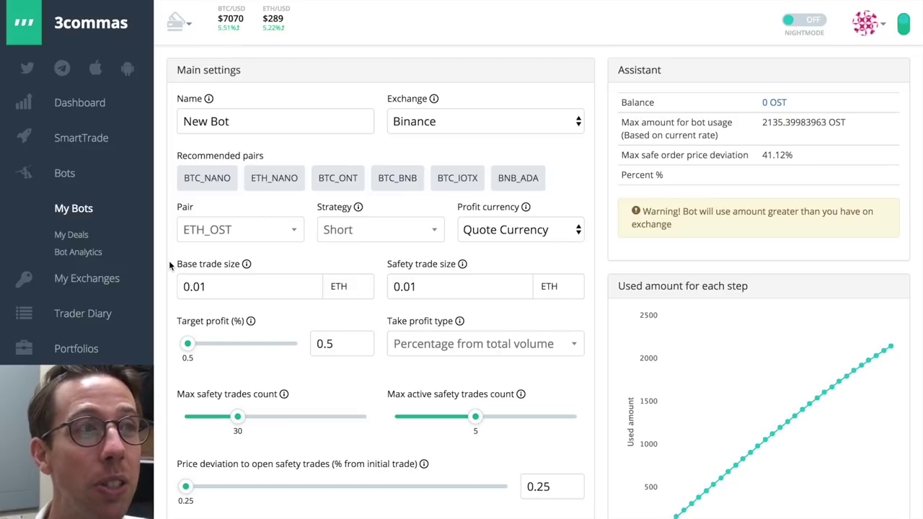
scroll(178, 266, down, 3)
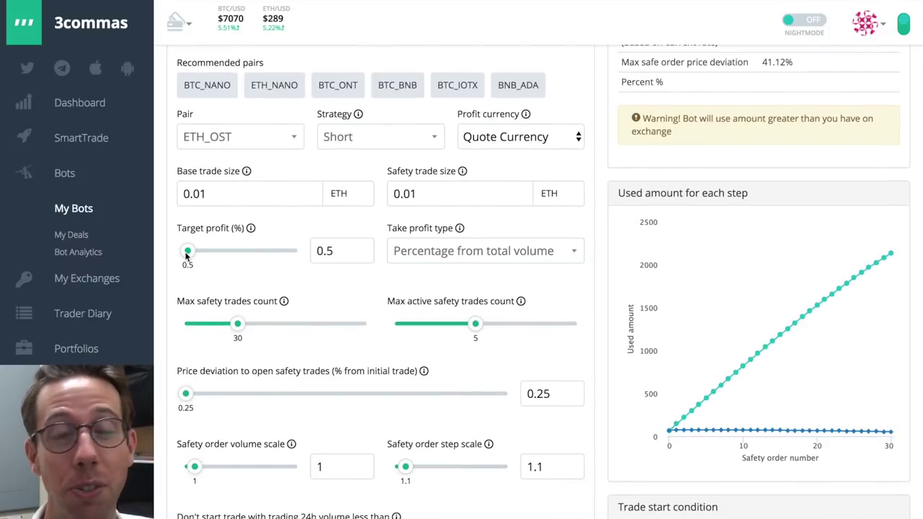
scroll(170, 303, down, 1)
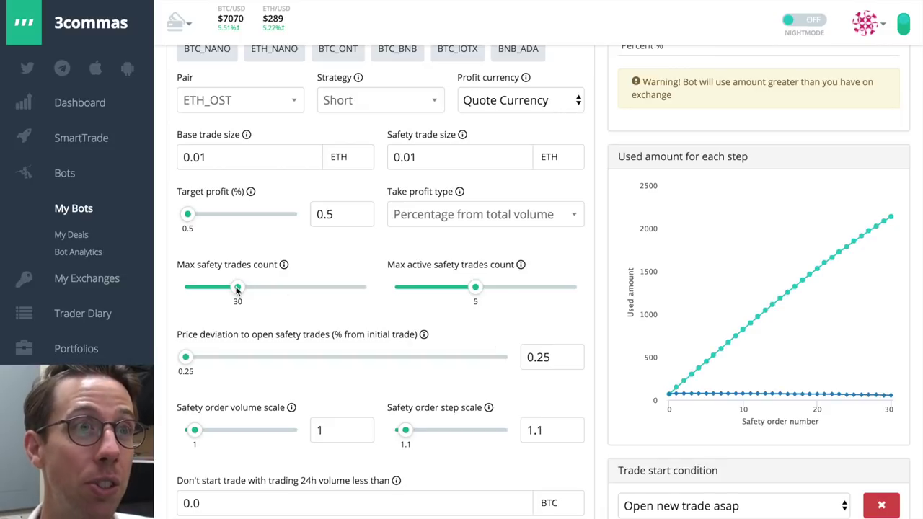
scroll(314, 326, down, 3)
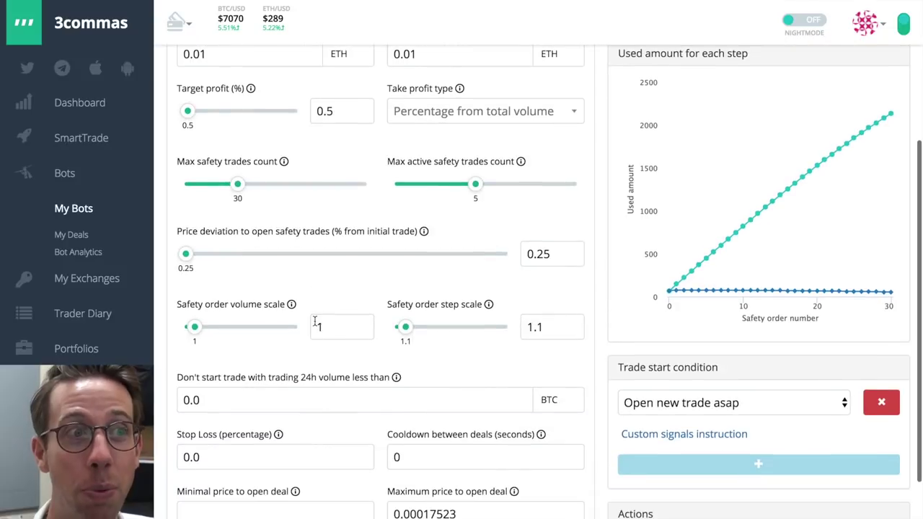
scroll(315, 323, up, 7)
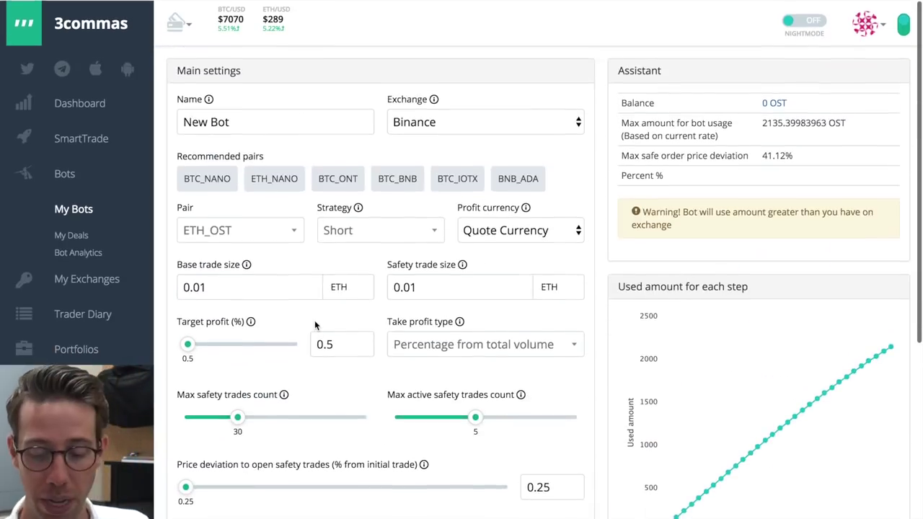
scroll(314, 321, down, 7)
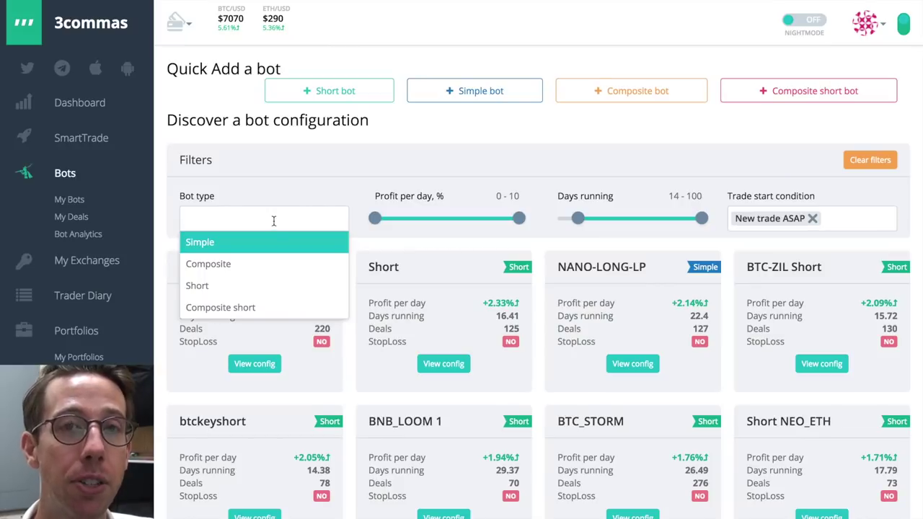
Step: Filter bots to Composite type and swap the New trade ASAP start condition for Trading View
click(273, 221)
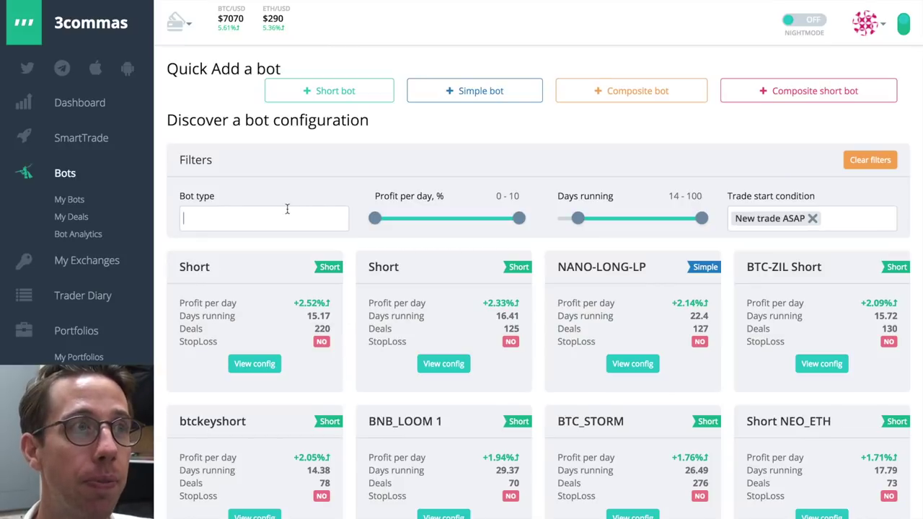
click(277, 219)
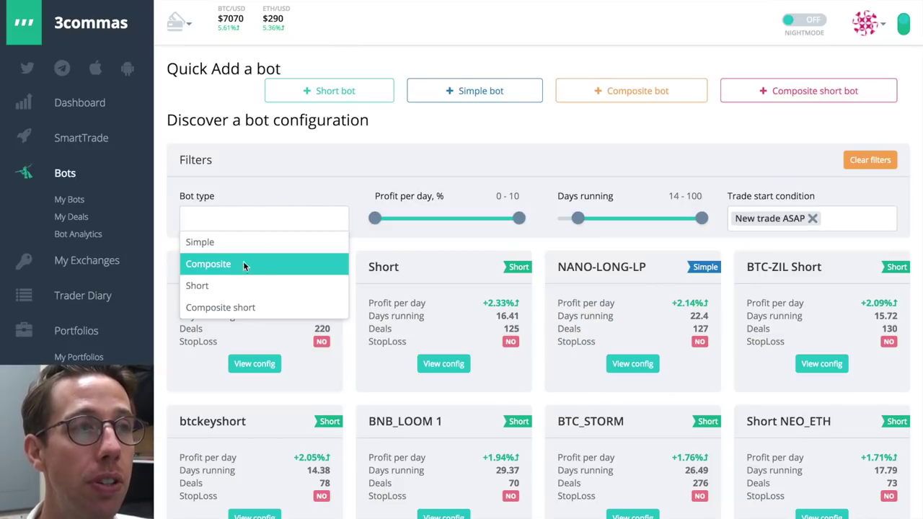
click(243, 264)
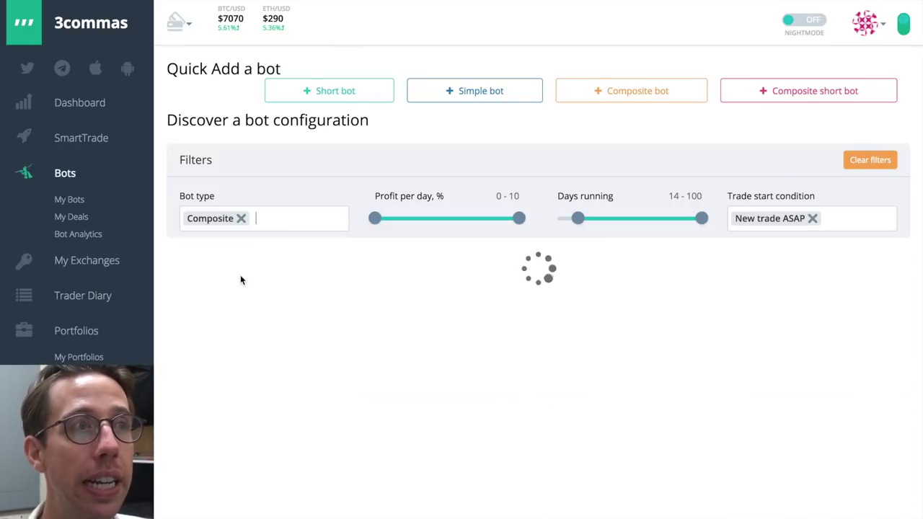
click(812, 217)
click(777, 250)
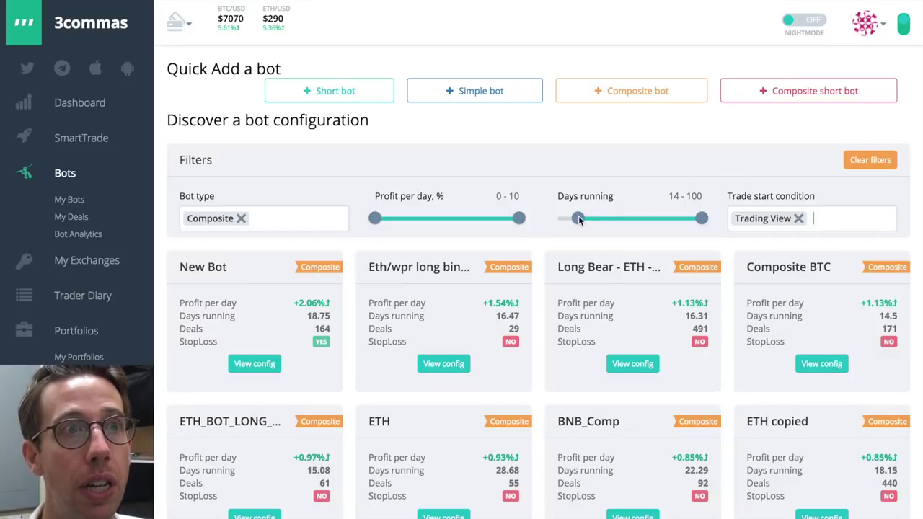
Step: Set Days running to 7–14 and Profit per day to 1–10%, then browse the matching bots
drag(578, 217, 568, 220)
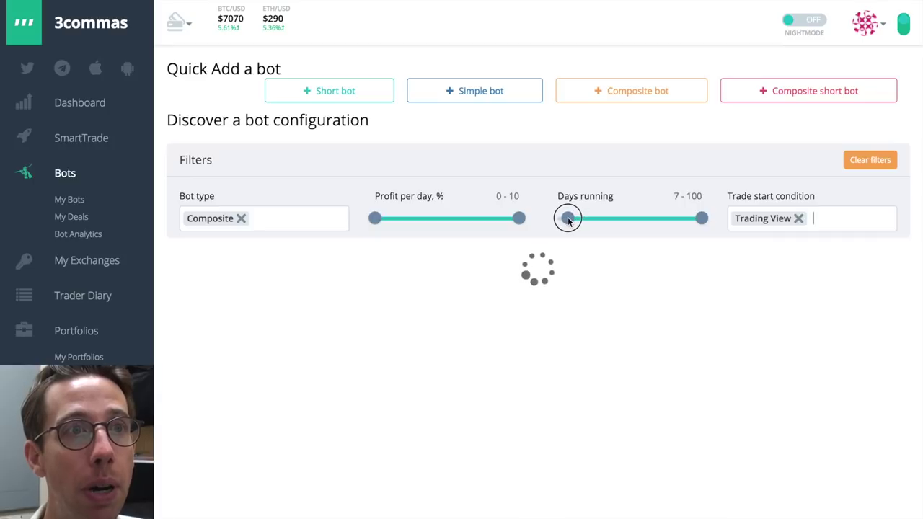
drag(701, 218, 577, 224)
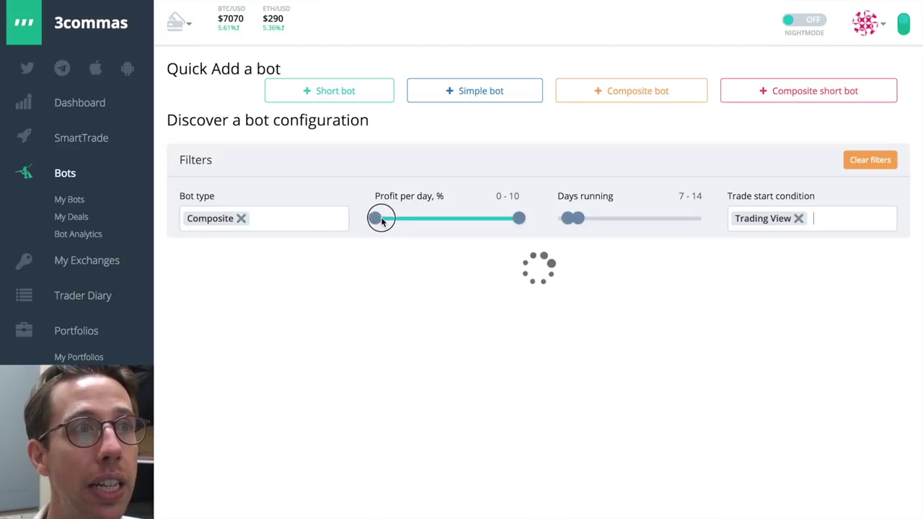
drag(381, 220, 383, 218)
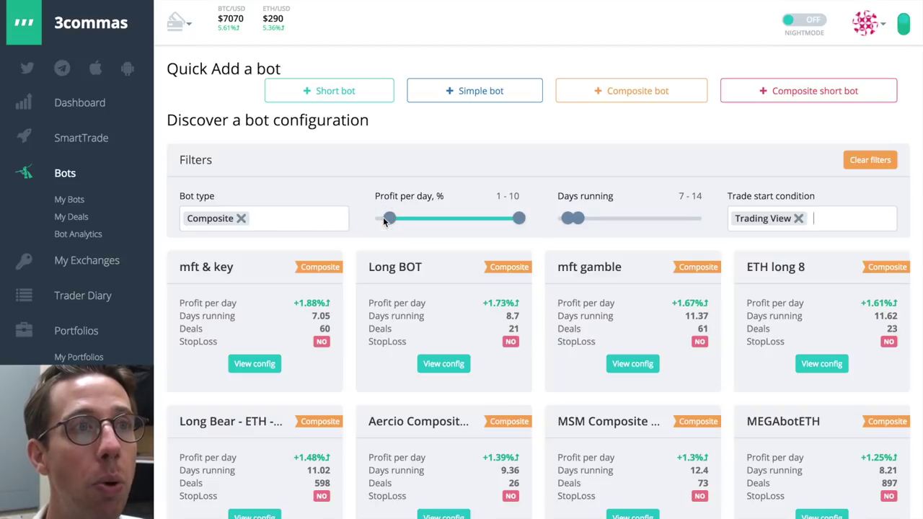
scroll(353, 241, down, 1)
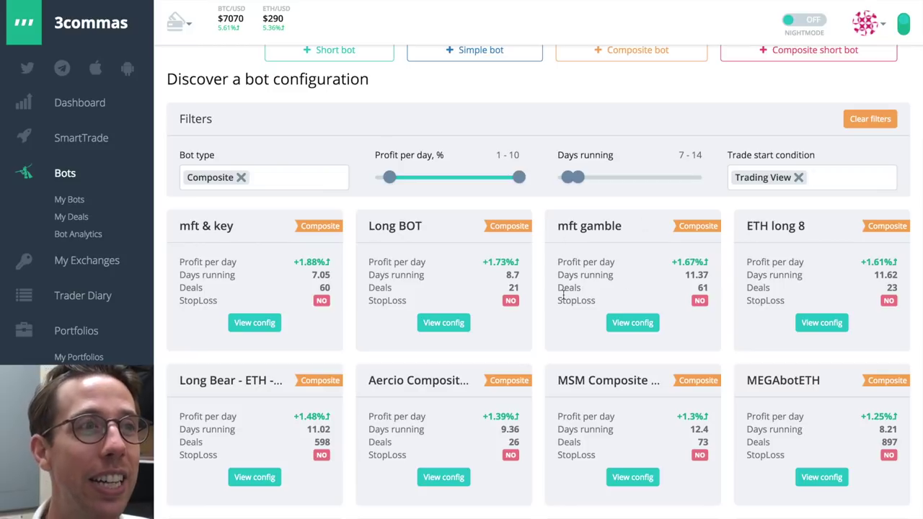
scroll(531, 301, down, 3)
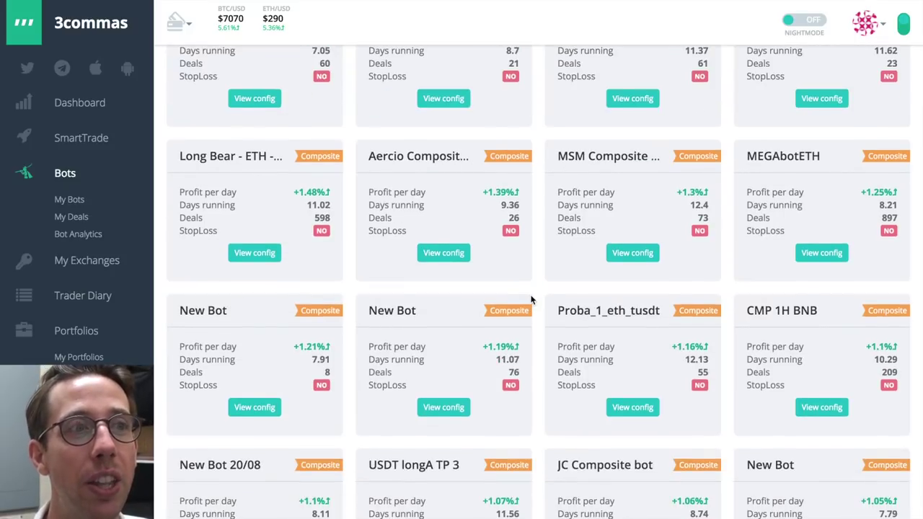
scroll(531, 300, down, 2)
scroll(531, 301, down, 1)
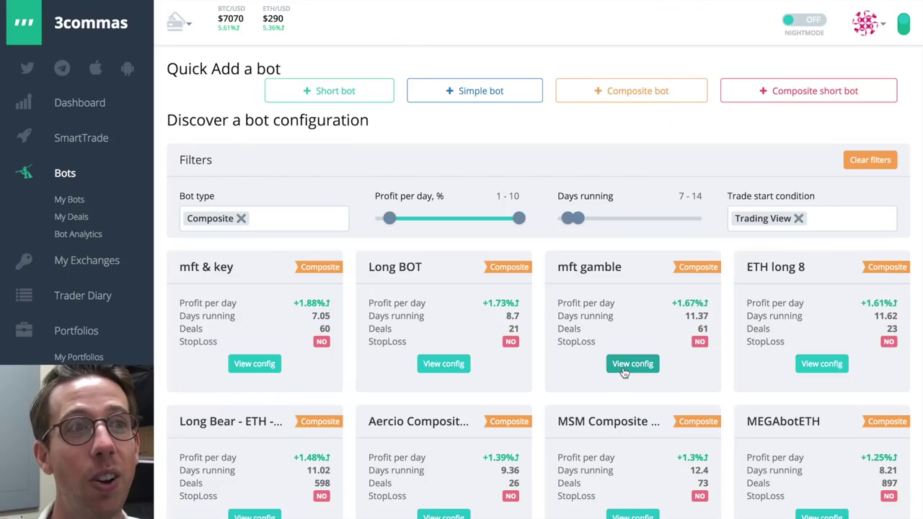
Step: Copy Long BOT's config (13 BTC pairs, 1.81% target) into a New Bot form
click(443, 364)
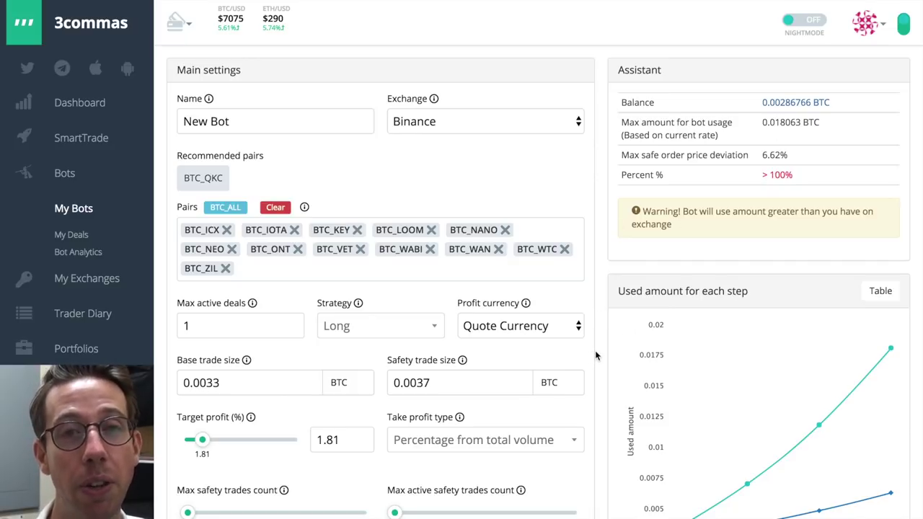
scroll(595, 354, down, 3)
scroll(596, 355, down, 3)
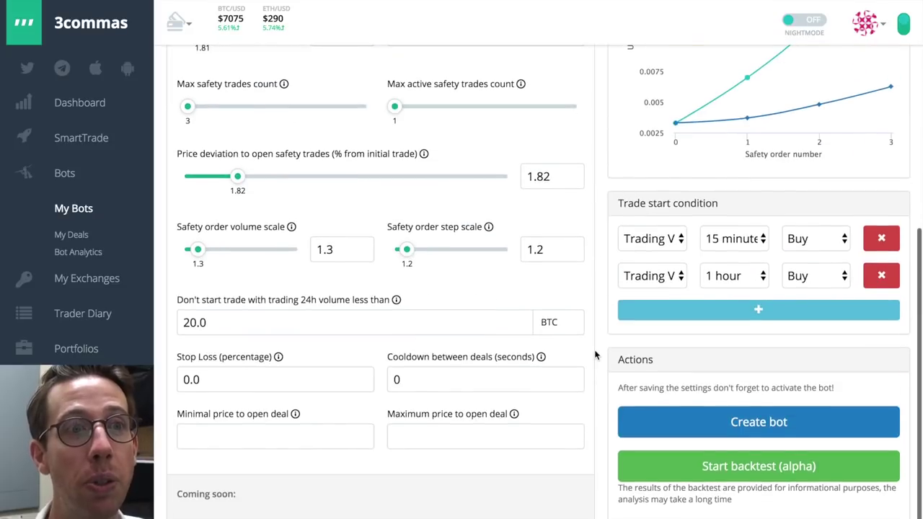
scroll(595, 355, up, 6)
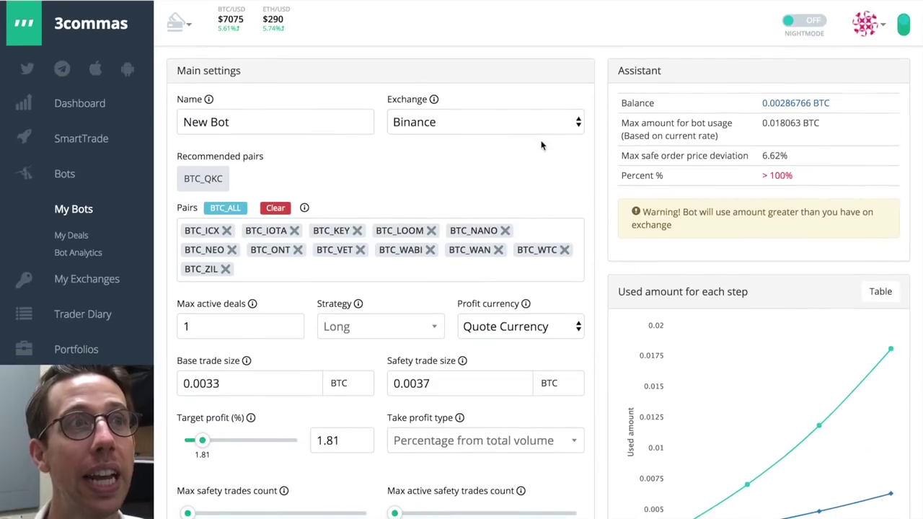
Step: Set the new bot's exchange to Binance Bots
click(481, 124)
click(482, 136)
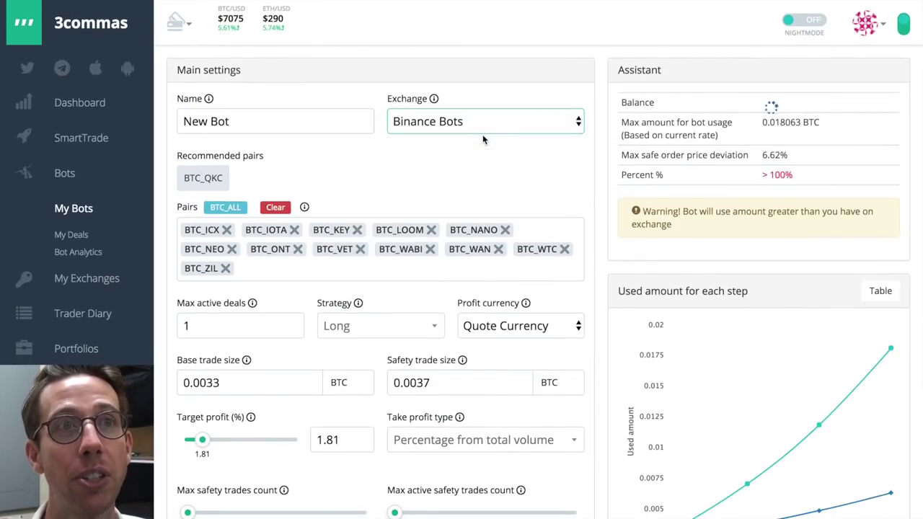
scroll(596, 264, down, 6)
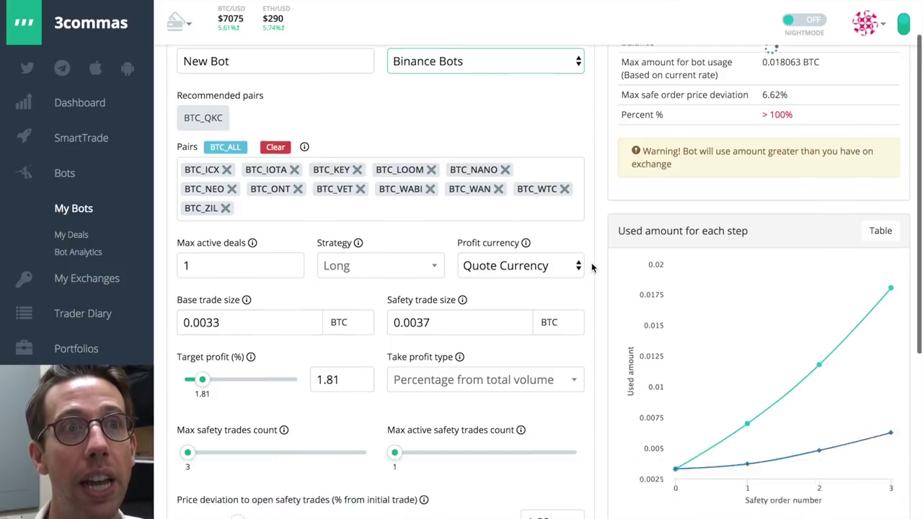